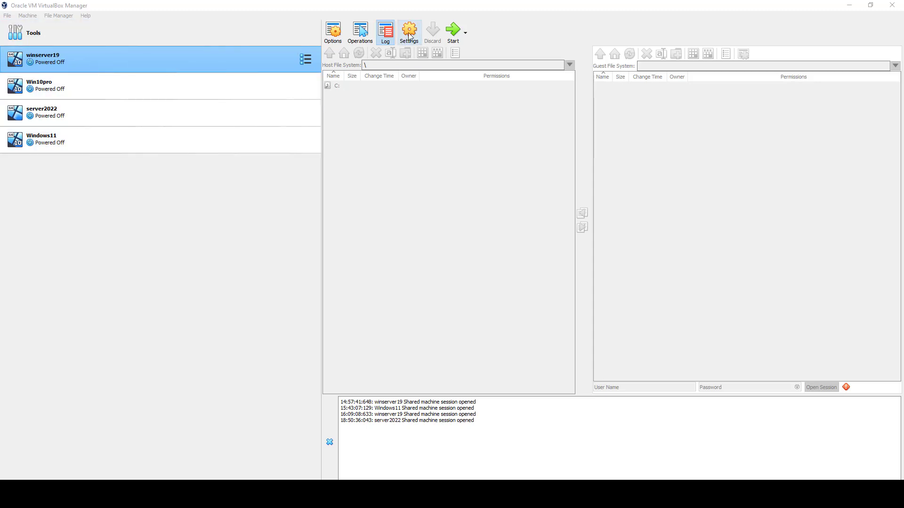
# Step: Review the storage devices of the winserver19 virtual machine, including the attached Windows 10 Pro ISO
pyautogui.hotkey('ctrl', 's')
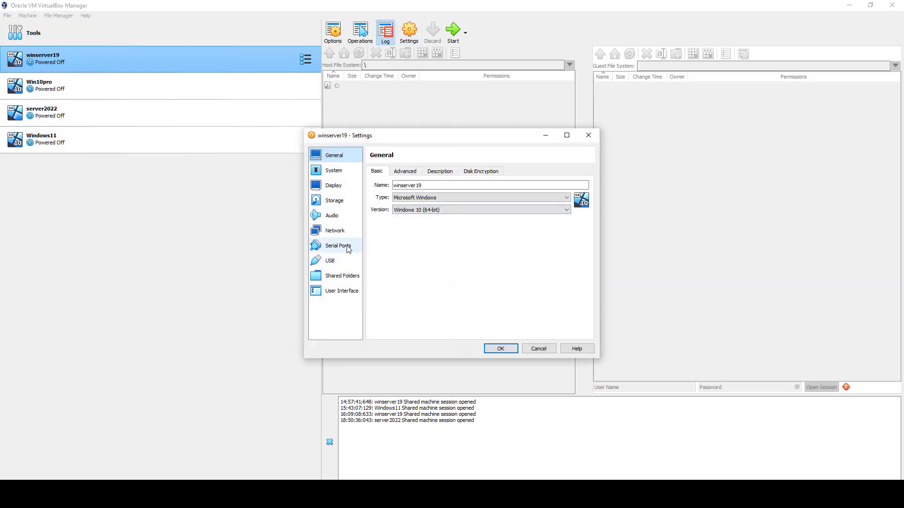
pyautogui.click(342, 205)
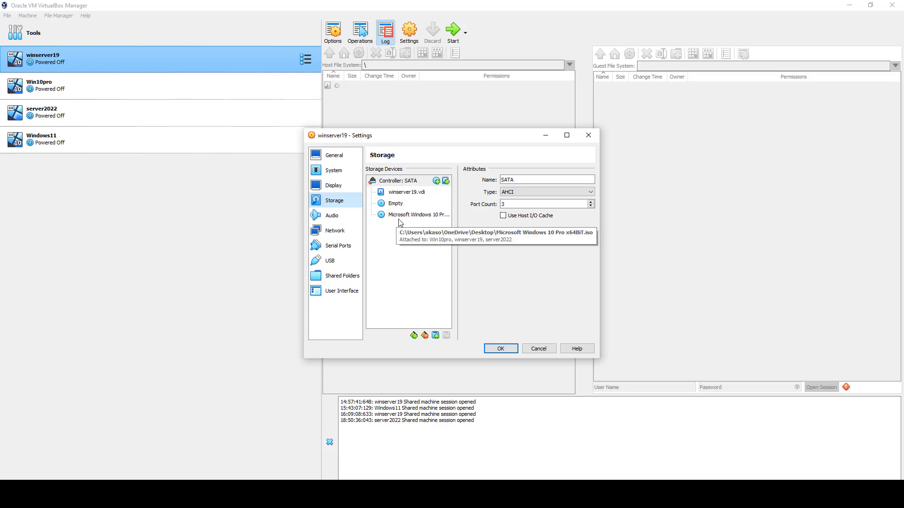
pyautogui.click(422, 215)
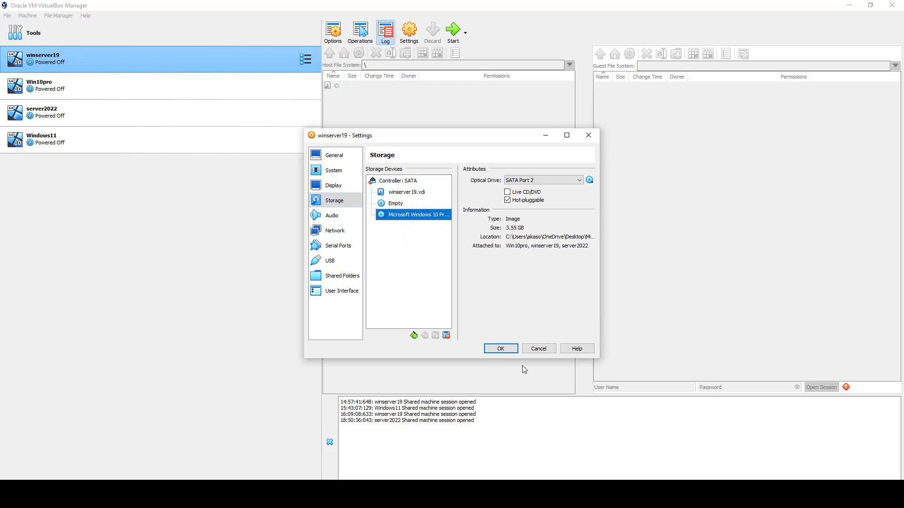
pyautogui.click(500, 348)
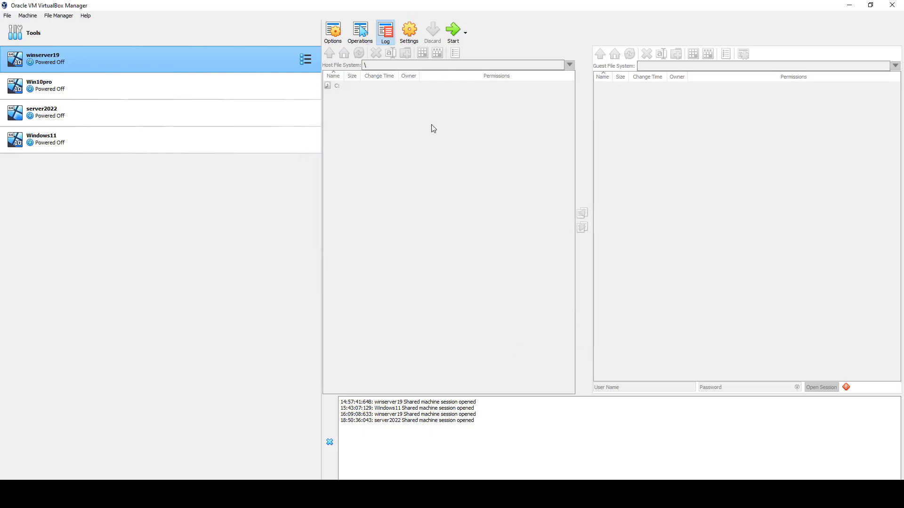
pyautogui.click(409, 31)
pyautogui.click(334, 201)
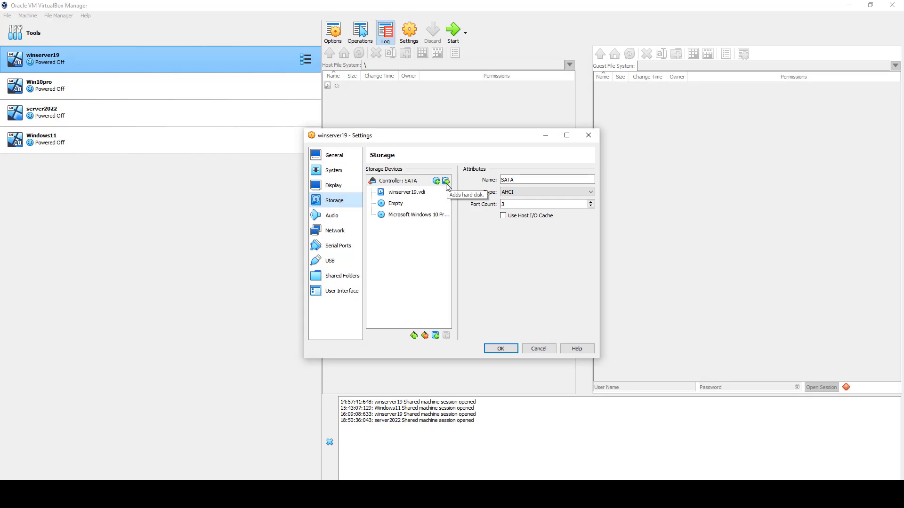
pyautogui.click(515, 351)
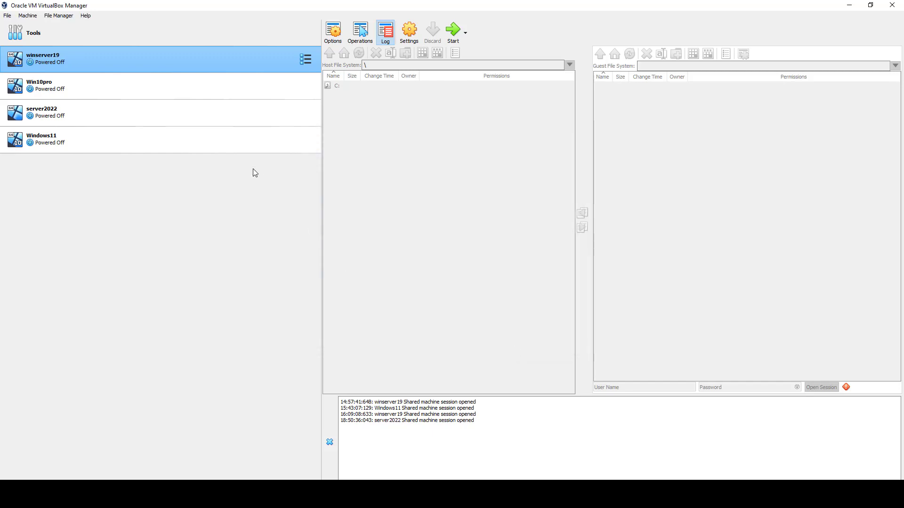
# Step: Start the winserver19 virtual machine and sign in to the Administrator account with its password, skipping the shutdown reason form
pyautogui.doubleClick(152, 58)
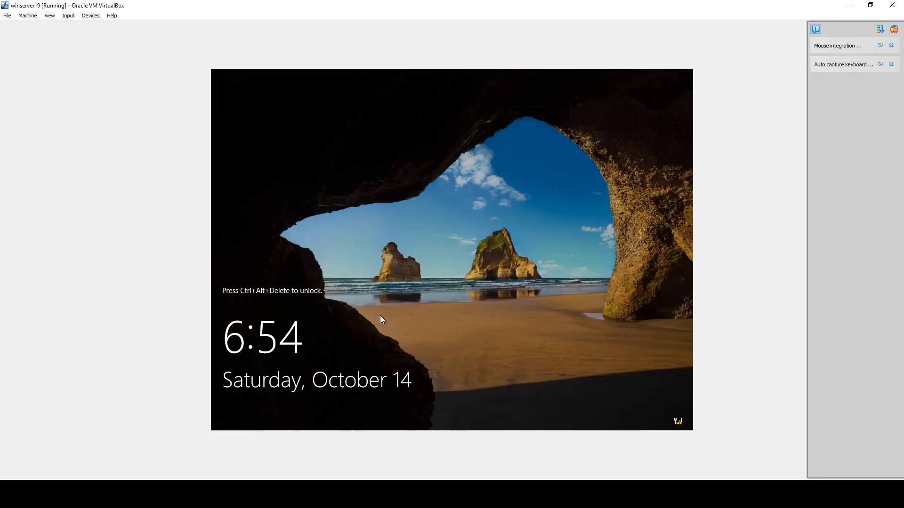
pyautogui.hotkey('ctrl', 'Delete')
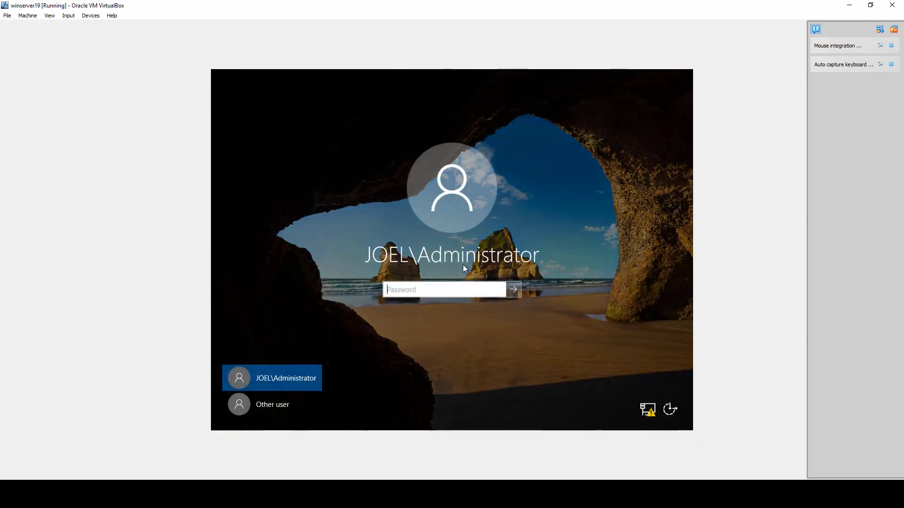
pyautogui.write('••••••••')
pyautogui.press('Return')
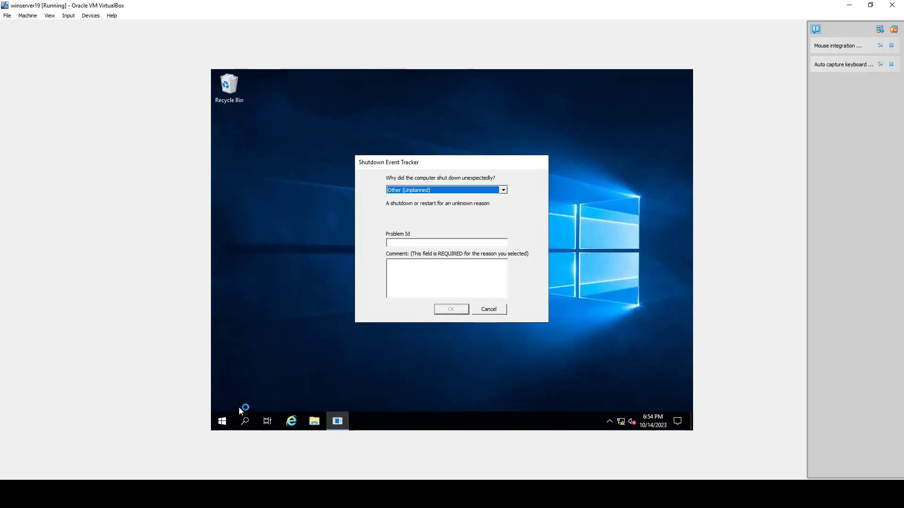
pyautogui.click(489, 309)
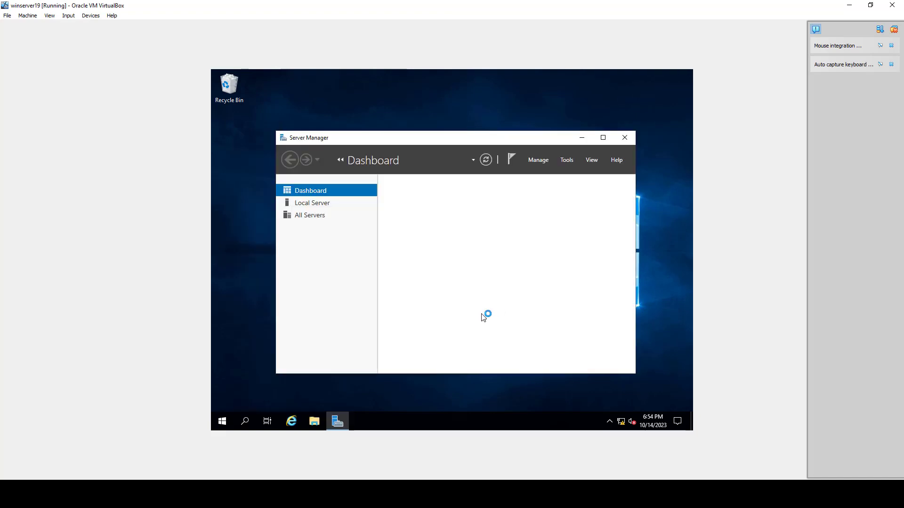
# Step: Open Disk Management on the server and start the Shrink Volume operation on the C: partition
pyautogui.click(582, 137)
pyautogui.rightClick(223, 421)
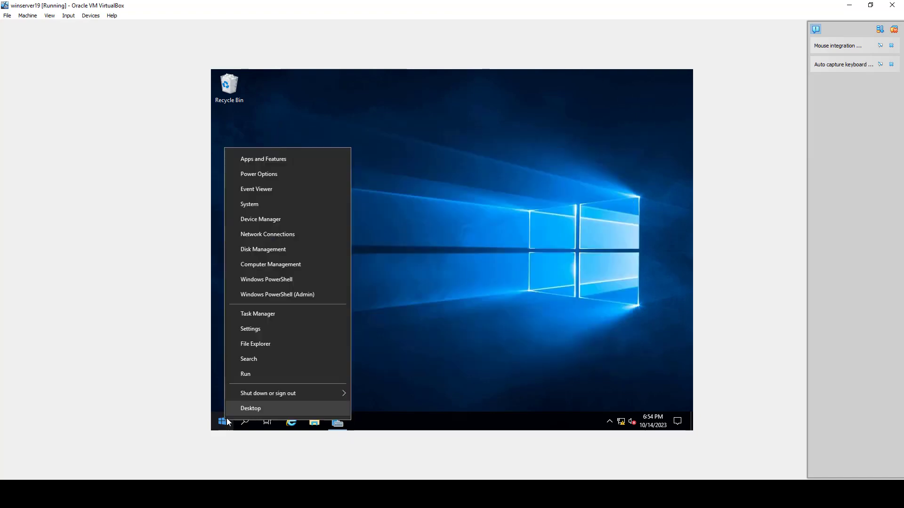
pyautogui.click(253, 253)
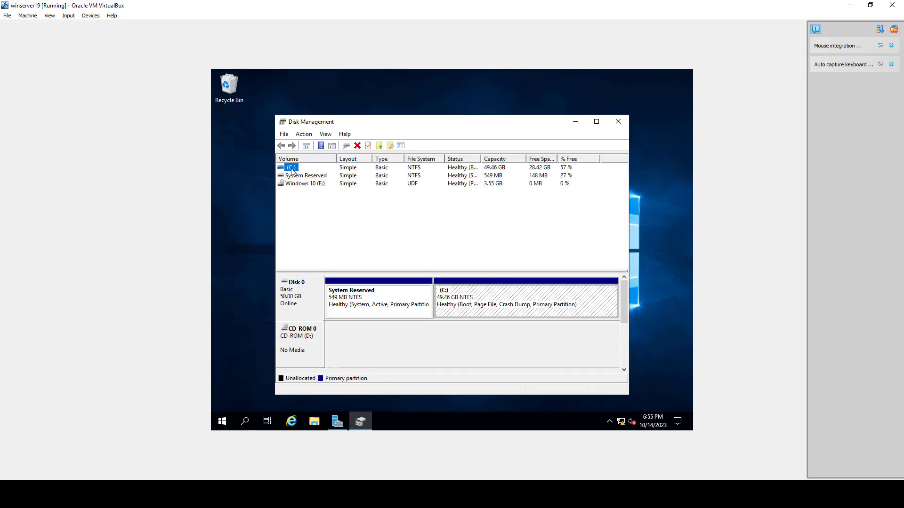
pyautogui.rightClick(492, 311)
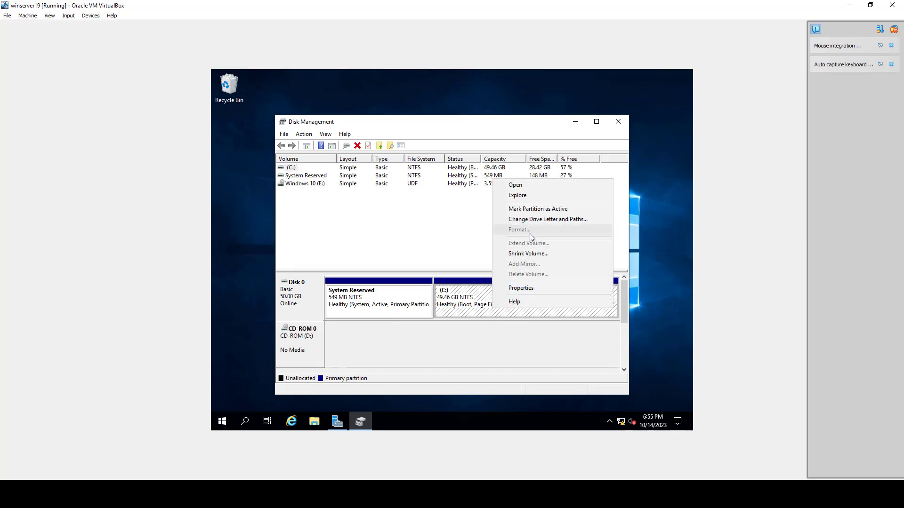
pyautogui.click(522, 254)
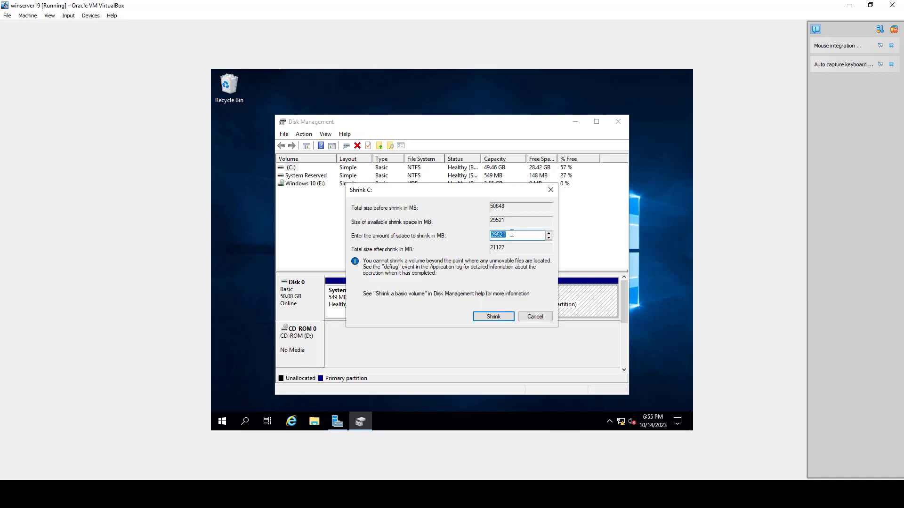
pyautogui.click(549, 238)
pyautogui.click(549, 237)
pyautogui.click(549, 238)
pyautogui.click(549, 238)
pyautogui.click(548, 238)
pyautogui.click(549, 238)
pyautogui.click(549, 238)
pyautogui.click(549, 238)
pyautogui.click(549, 238)
pyautogui.click(549, 238)
pyautogui.click(549, 238)
pyautogui.click(549, 238)
pyautogui.click(549, 237)
pyautogui.click(549, 238)
pyautogui.click(549, 238)
pyautogui.click(548, 238)
pyautogui.click(549, 238)
# Step: Set the amount of space to shrink to 20000 MB and shrink the C: volume
pyautogui.write('200000')
pyautogui.press('BackSpace')
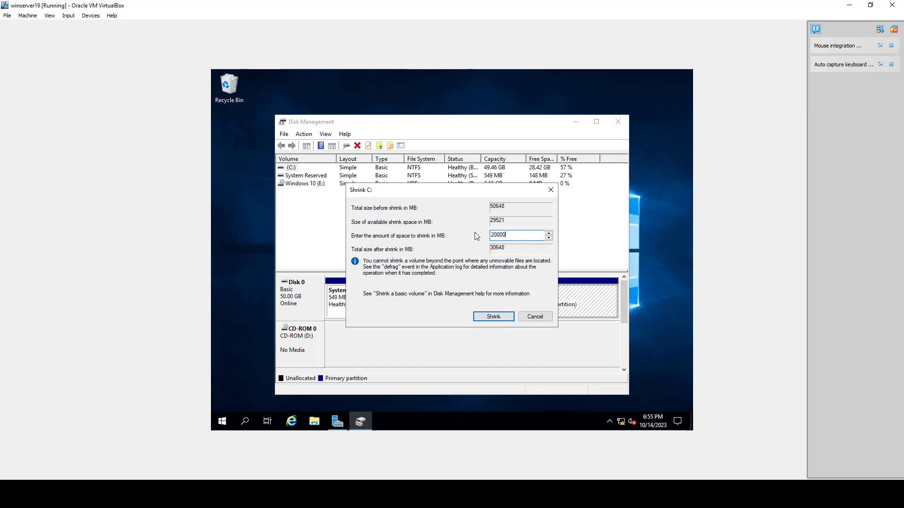
pyautogui.click(493, 316)
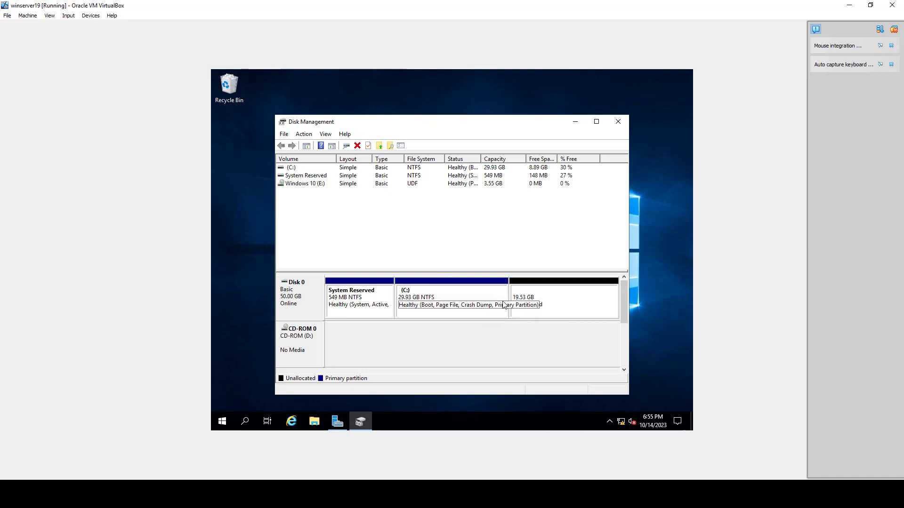
# Step: Create a simple volume from all the unallocated space on Disk 0 with drive letter M and the default NTFS quick format
pyautogui.click(534, 304)
pyautogui.rightClick(534, 304)
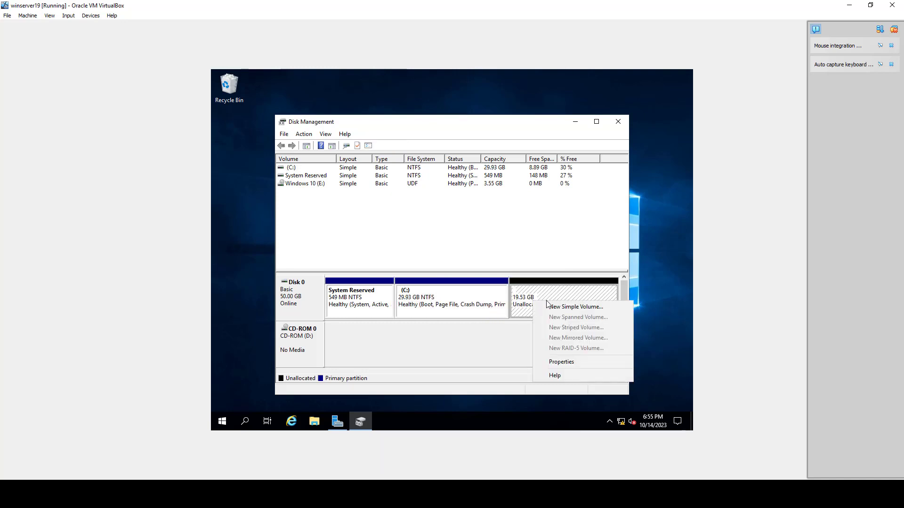
pyautogui.click(550, 308)
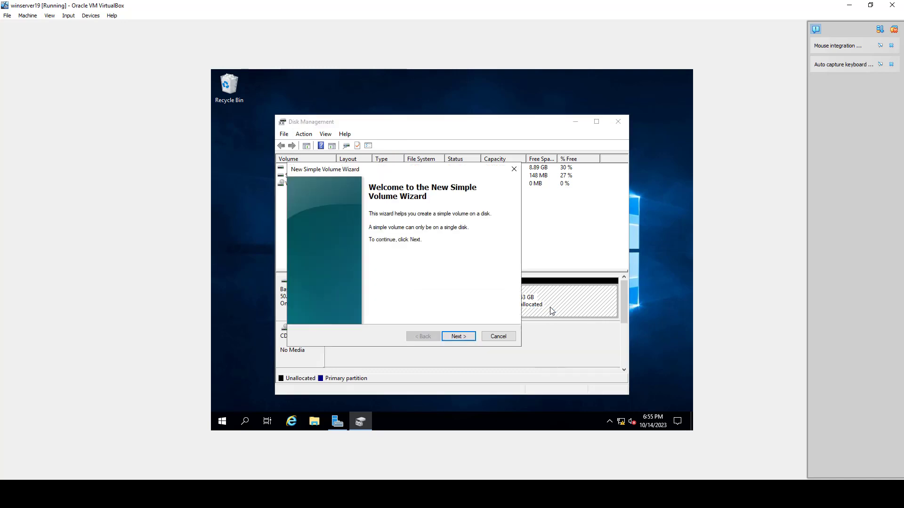
pyautogui.click(458, 336)
pyautogui.click(454, 337)
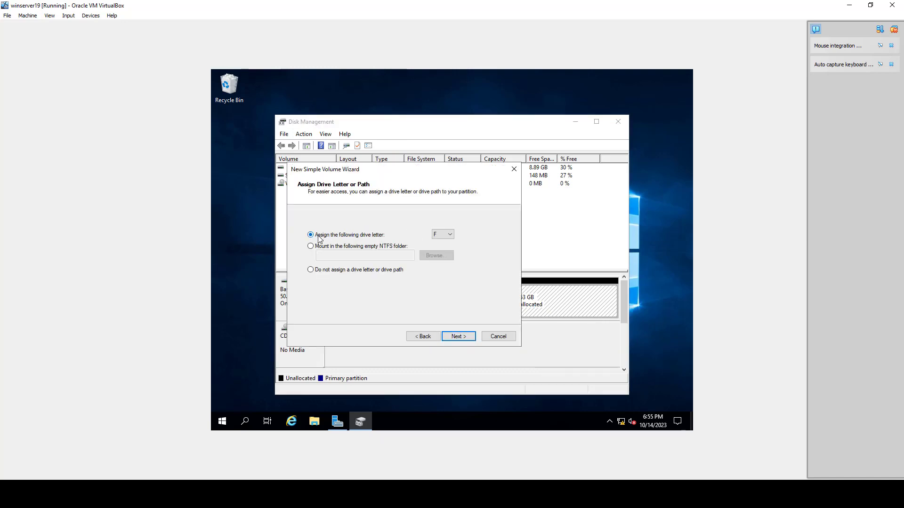
pyautogui.click(449, 239)
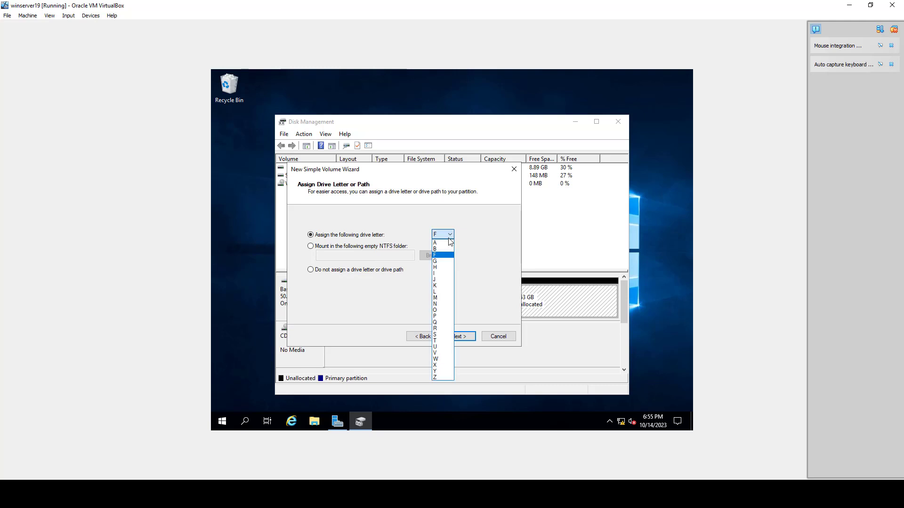
pyautogui.click(441, 299)
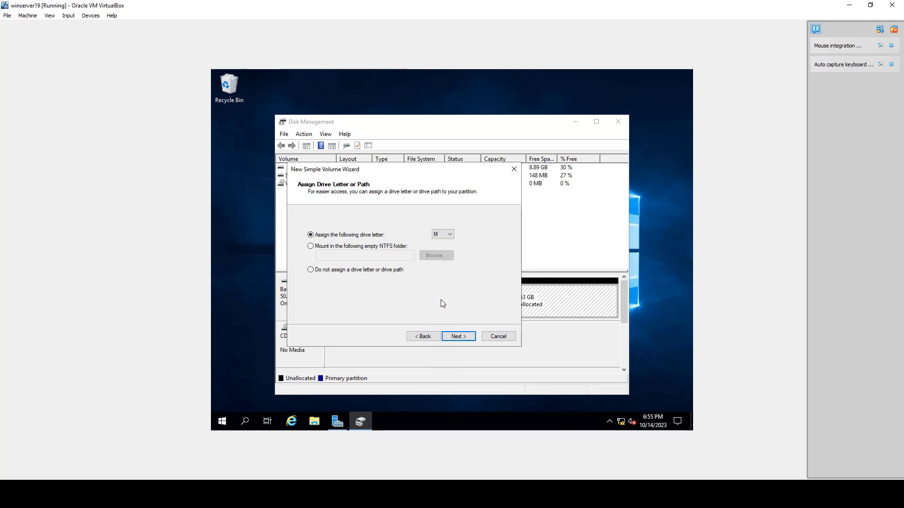
pyautogui.click(453, 337)
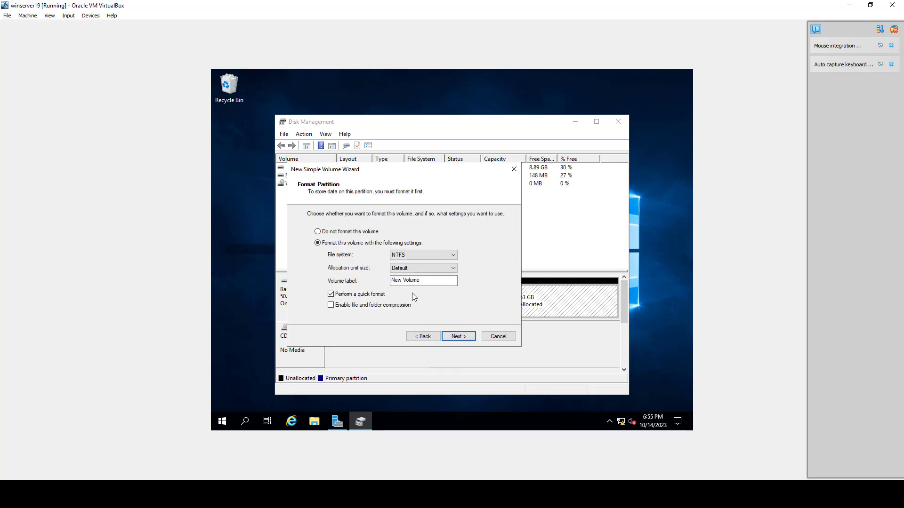
pyautogui.click(461, 337)
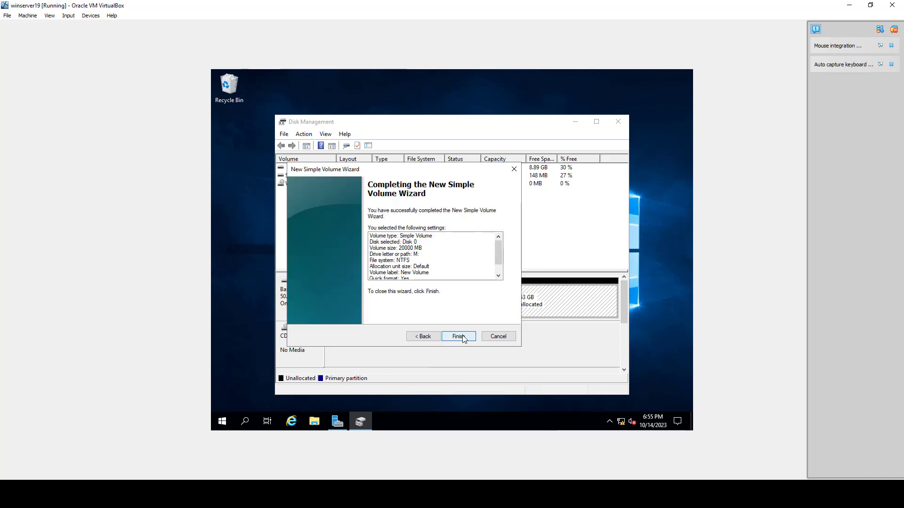
pyautogui.click(458, 336)
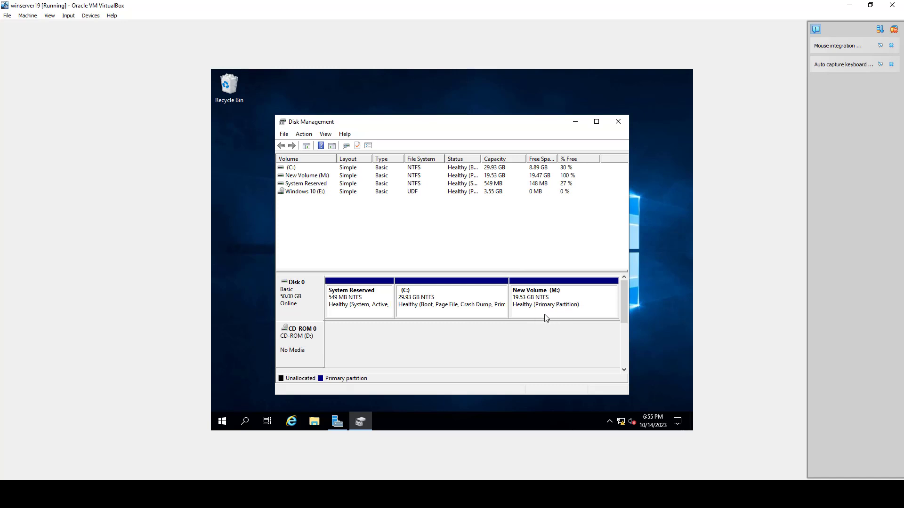
pyautogui.click(619, 122)
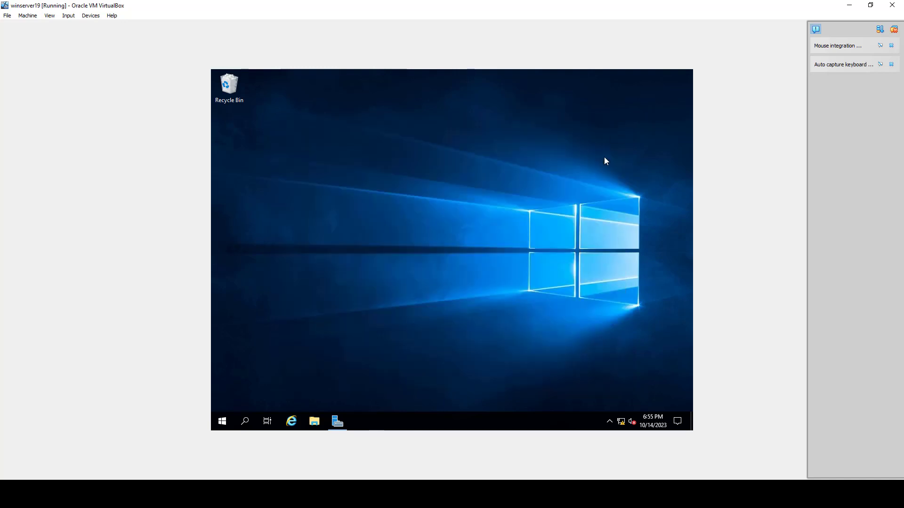
# Step: Check This PC in File Explorer for the new M: volume among the drives
pyautogui.click(320, 428)
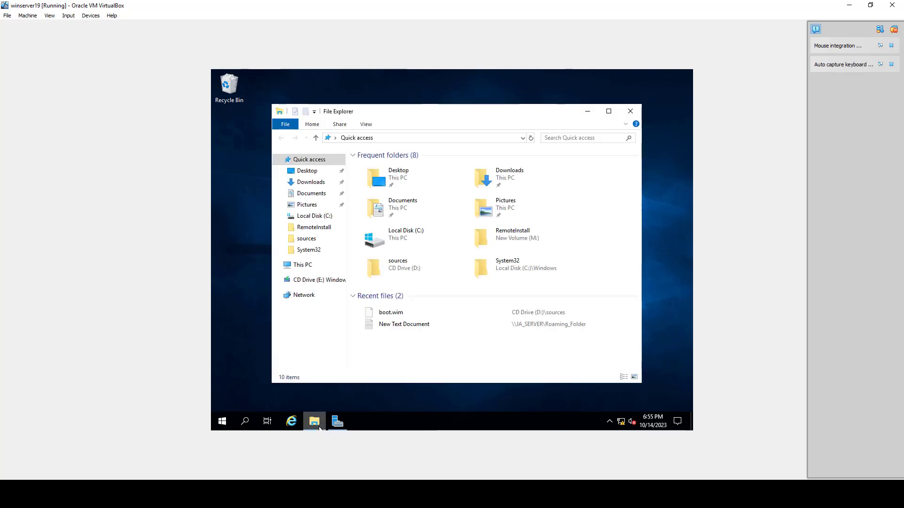
pyautogui.click(317, 266)
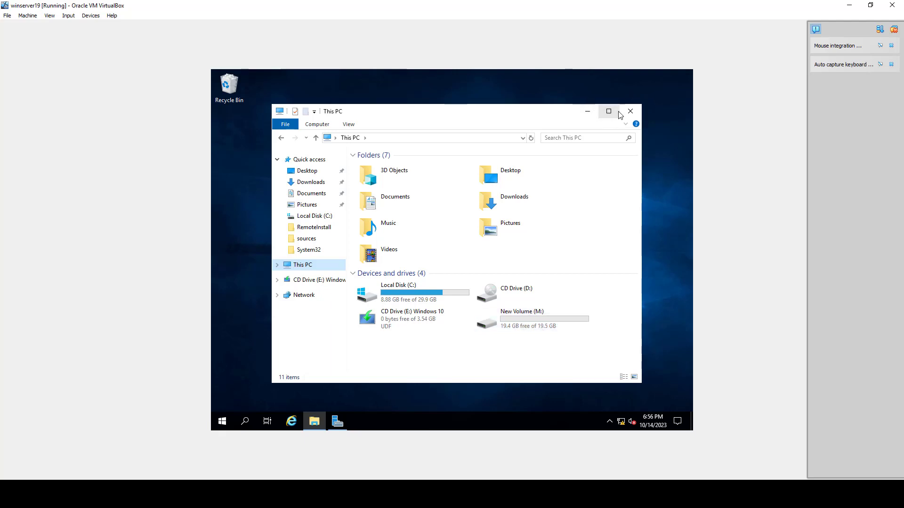
pyautogui.click(630, 113)
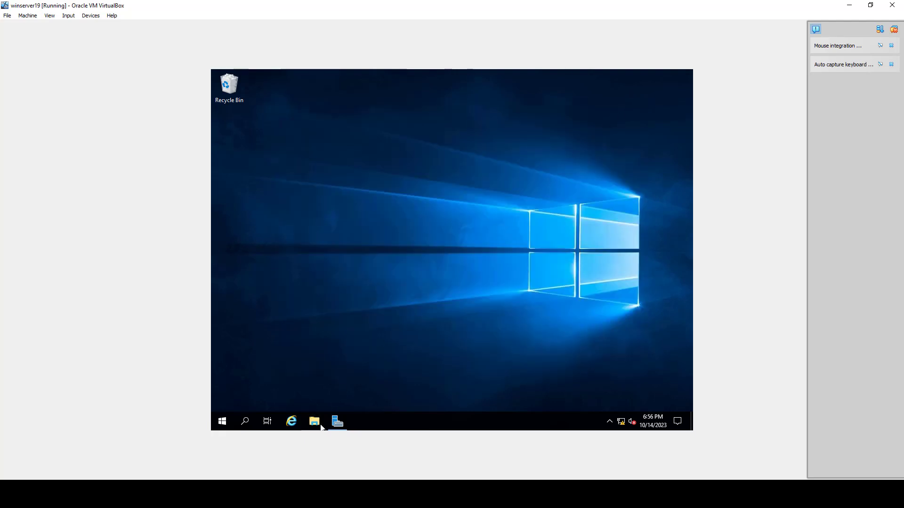
# Step: Start the Add Roles and Features Wizard in Server Manager and advance to role selection, keeping the default installation type and server
pyautogui.click(339, 421)
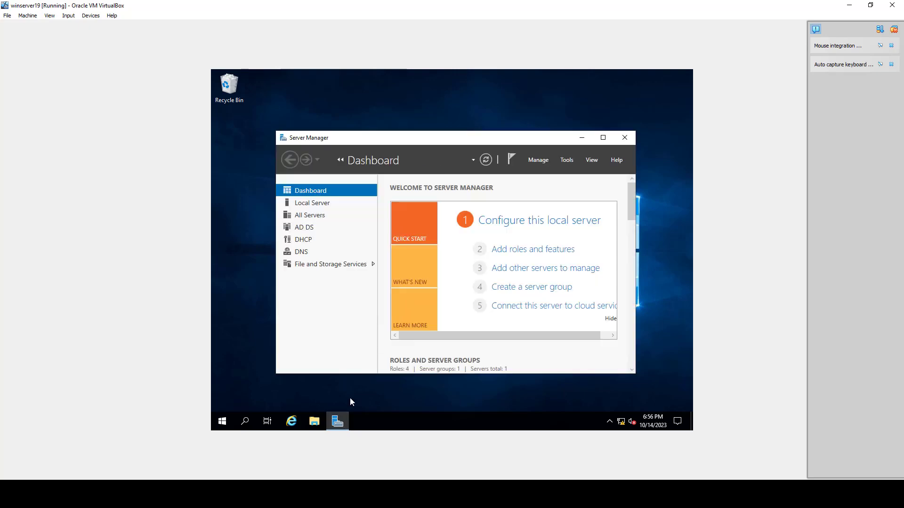
pyautogui.click(602, 139)
pyautogui.click(596, 95)
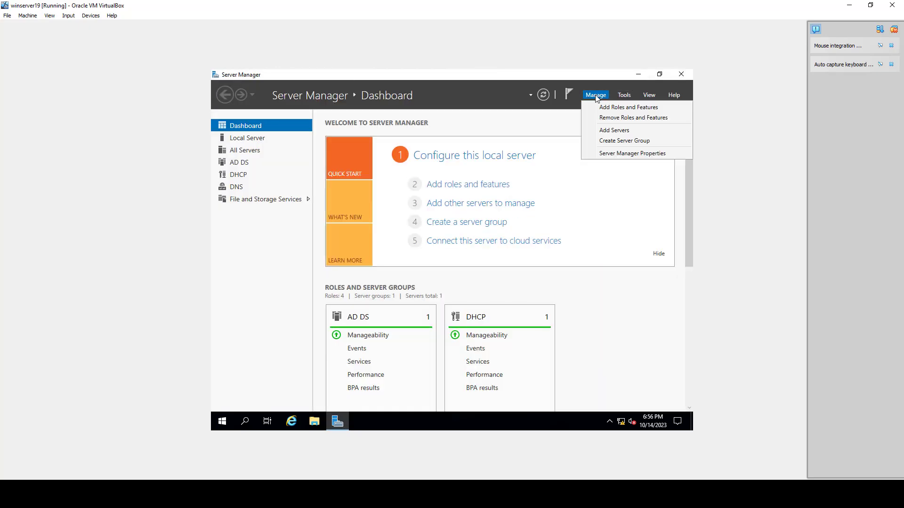
pyautogui.click(612, 107)
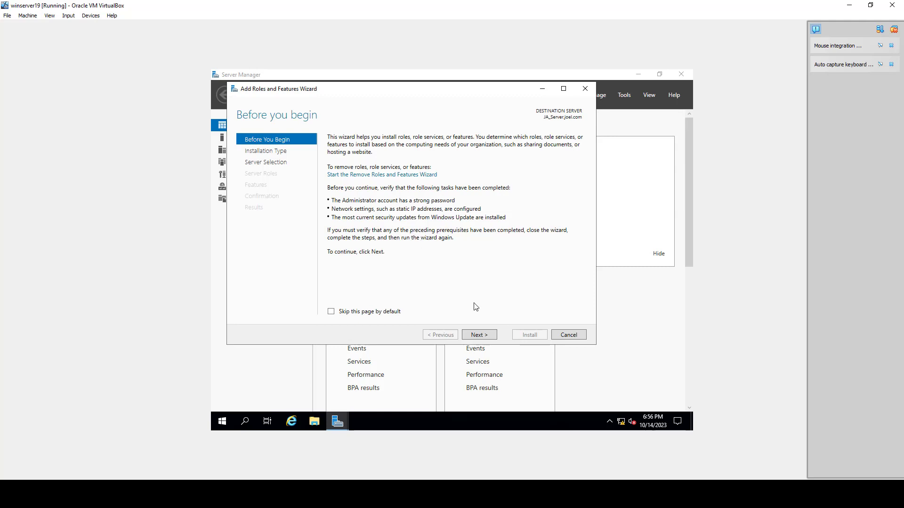
pyautogui.click(485, 335)
pyautogui.click(485, 336)
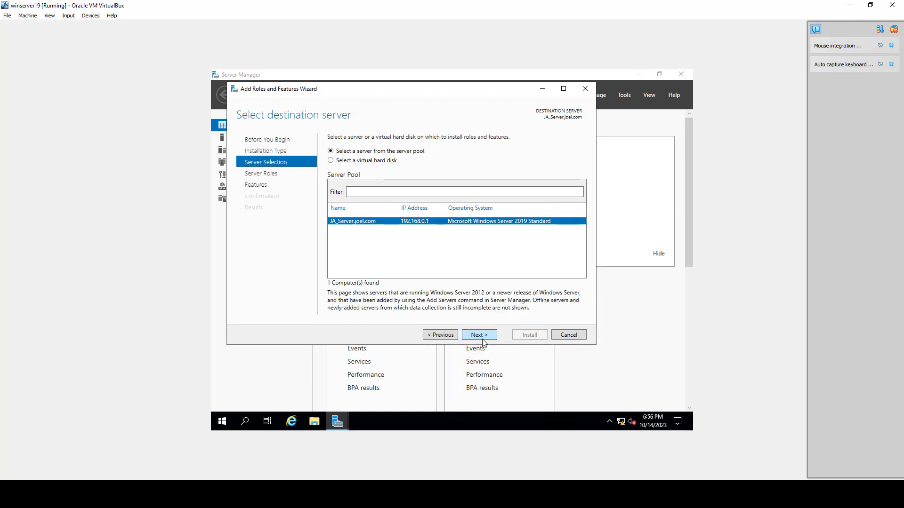
pyautogui.click(482, 336)
# Step: Select the Windows Deployment Services role and add its required features, including the management tools
pyautogui.scroll(-1, 399, 277)
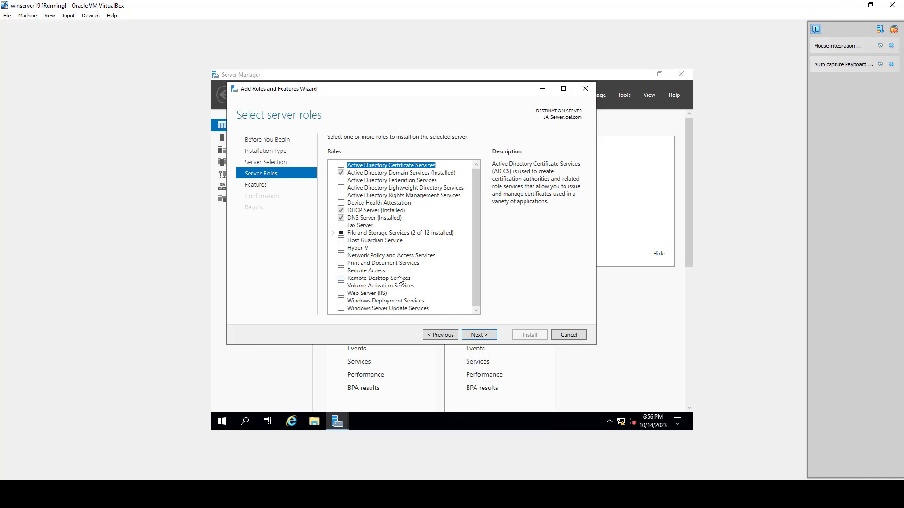
pyautogui.click(354, 302)
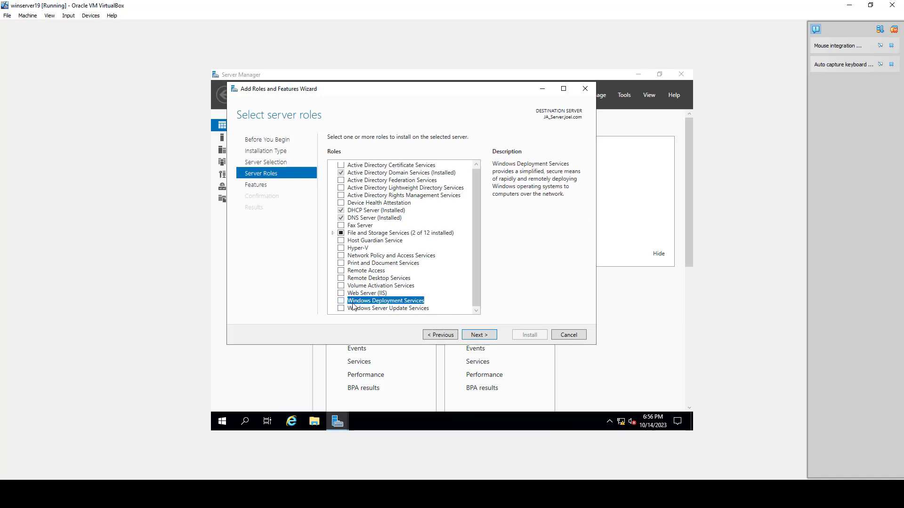
pyautogui.click(341, 301)
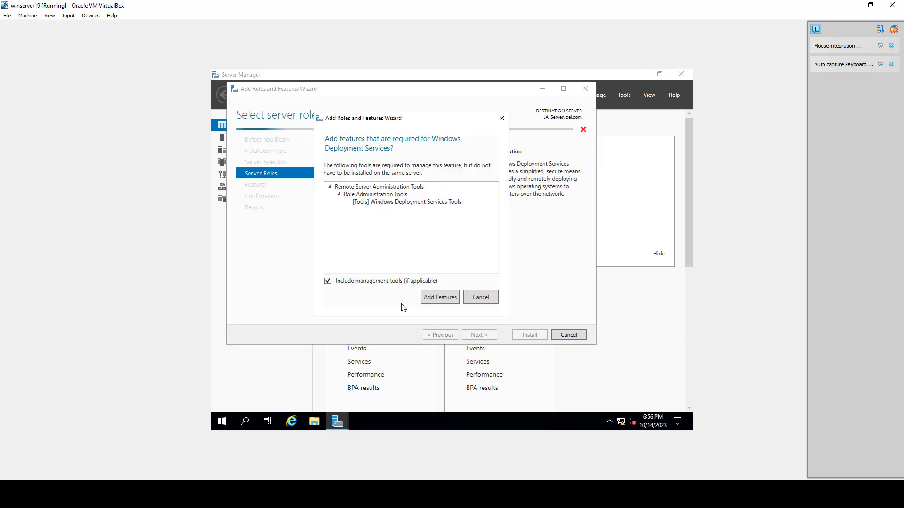
pyautogui.click(439, 301)
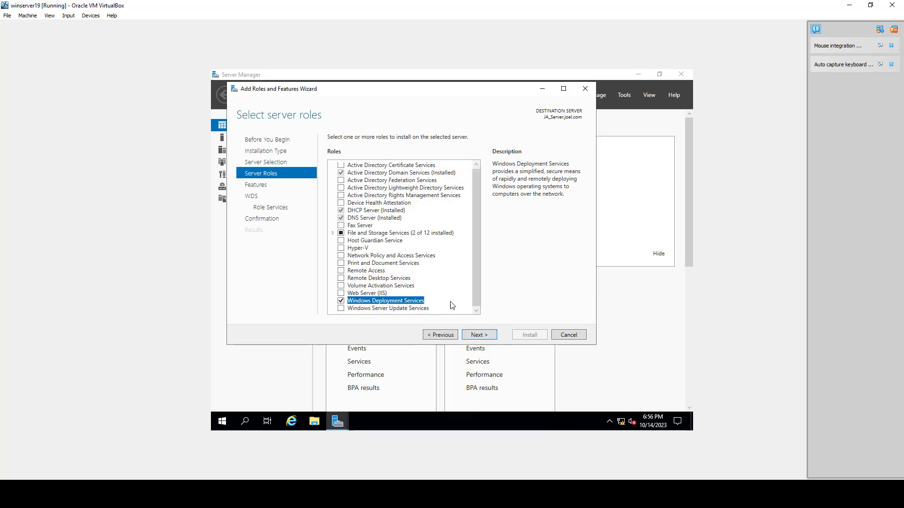
# Step: Install the role with no extra features and both Deployment Server and Transport Server role services, and close the wizard when installation finishes
pyautogui.click(476, 334)
pyautogui.click(478, 335)
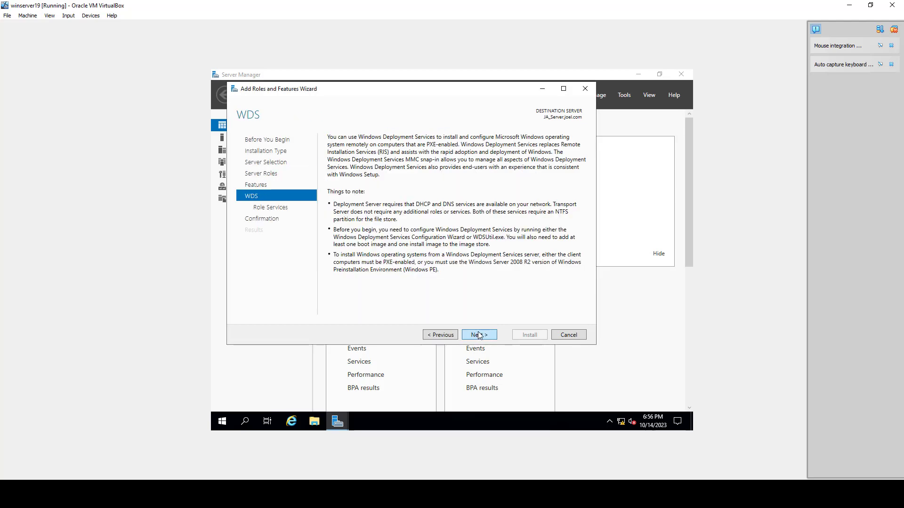
pyautogui.click(480, 335)
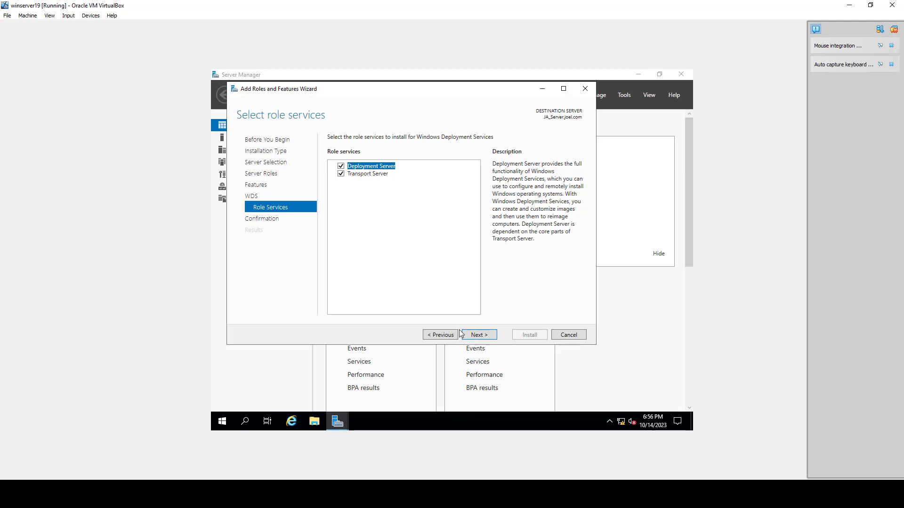
pyautogui.click(479, 337)
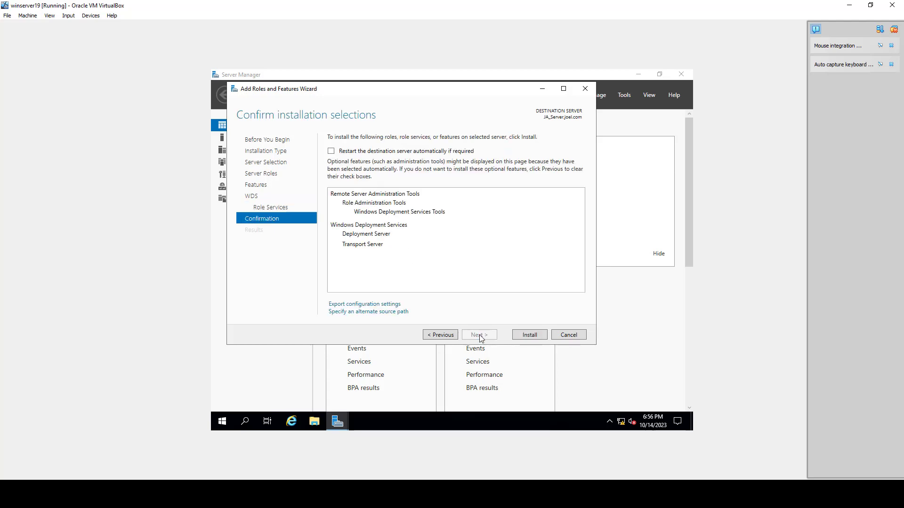
pyautogui.click(529, 335)
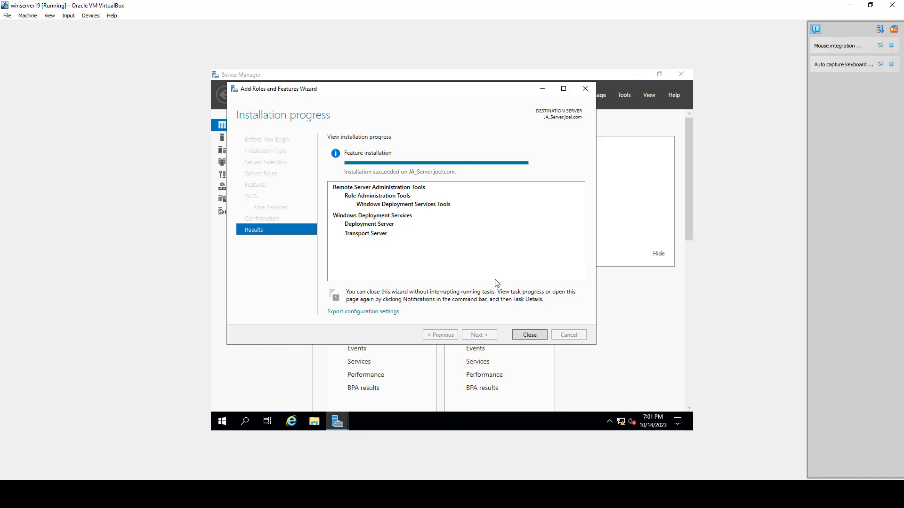
pyautogui.click(530, 335)
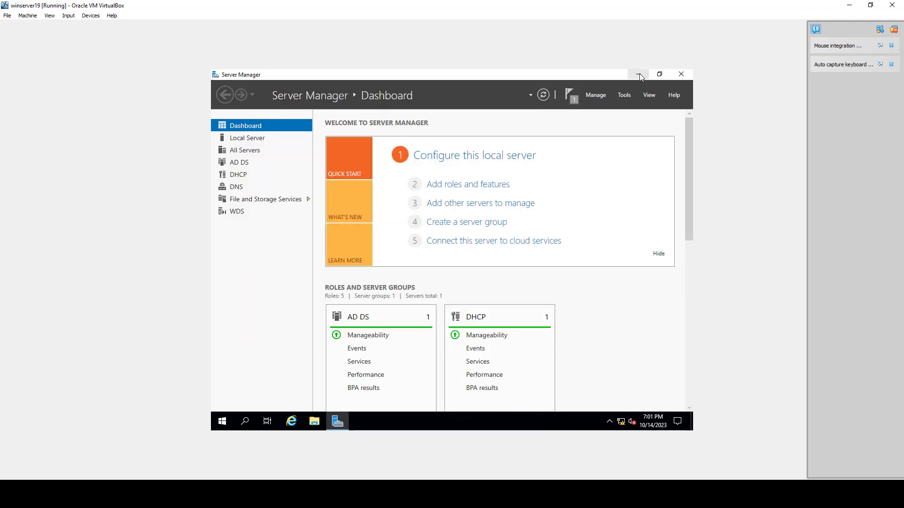
# Step: Open the Windows Deployment Services console from Server Manager and select the local server under Servers
pyautogui.click(625, 96)
pyautogui.scroll(-3, 606, 239)
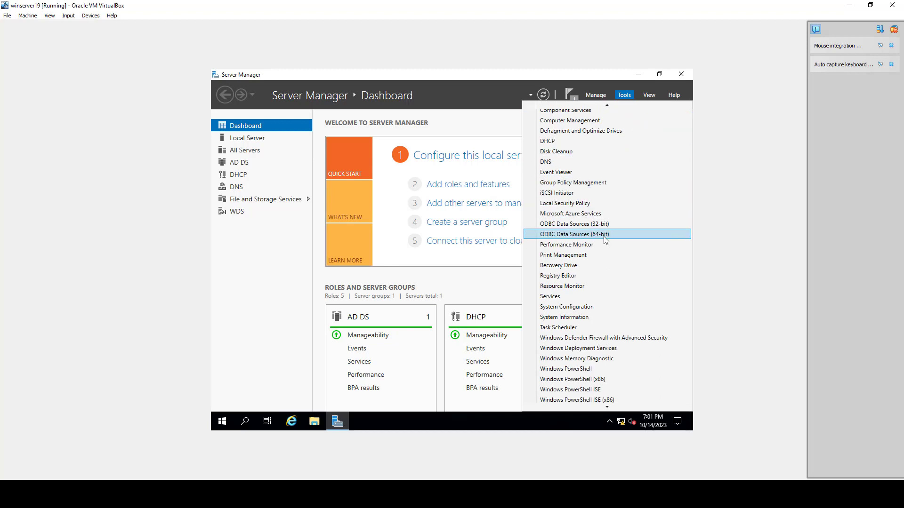
pyautogui.click(589, 343)
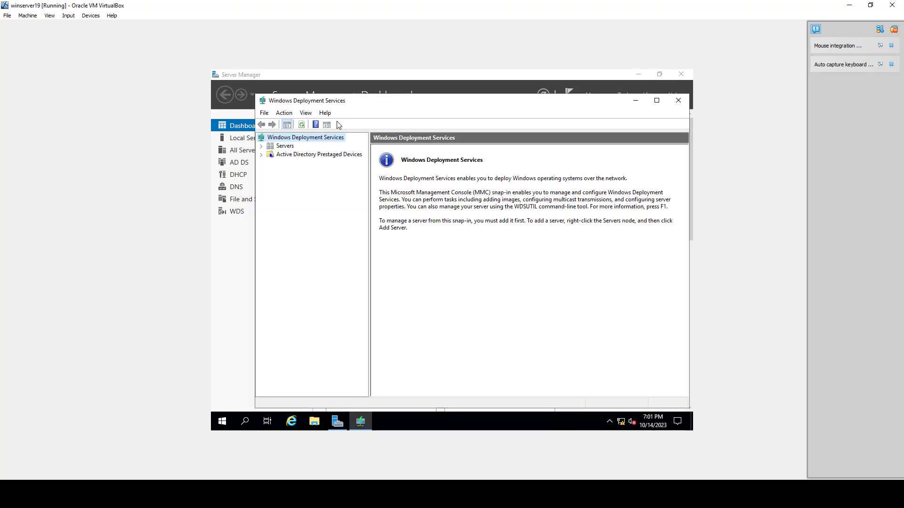
pyautogui.click(261, 146)
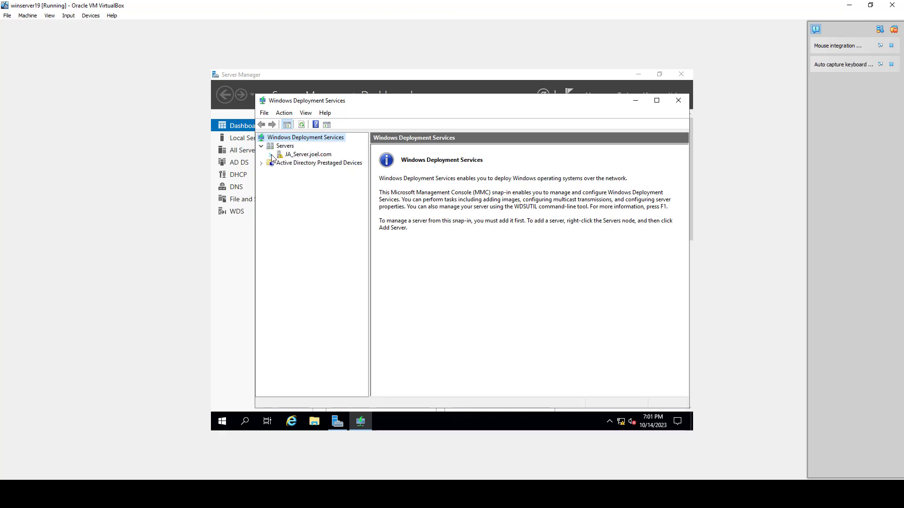
pyautogui.click(290, 155)
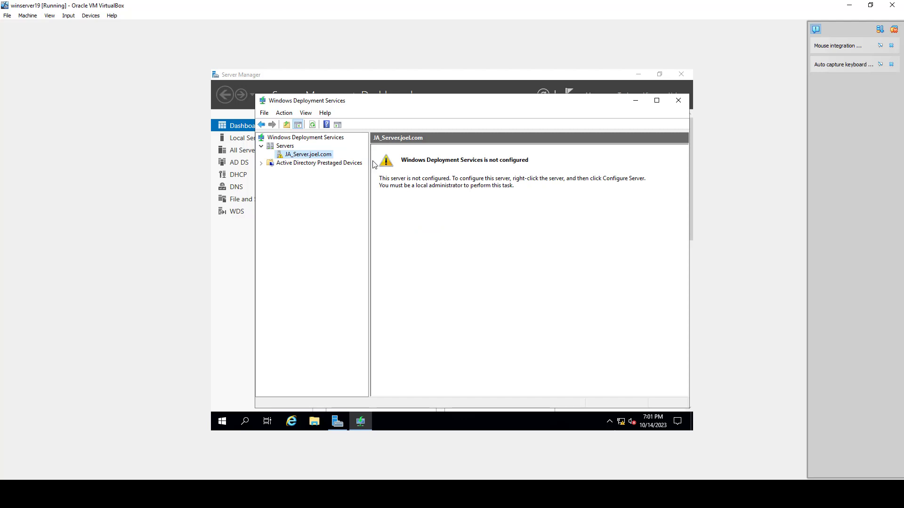
pyautogui.rightClick(307, 154)
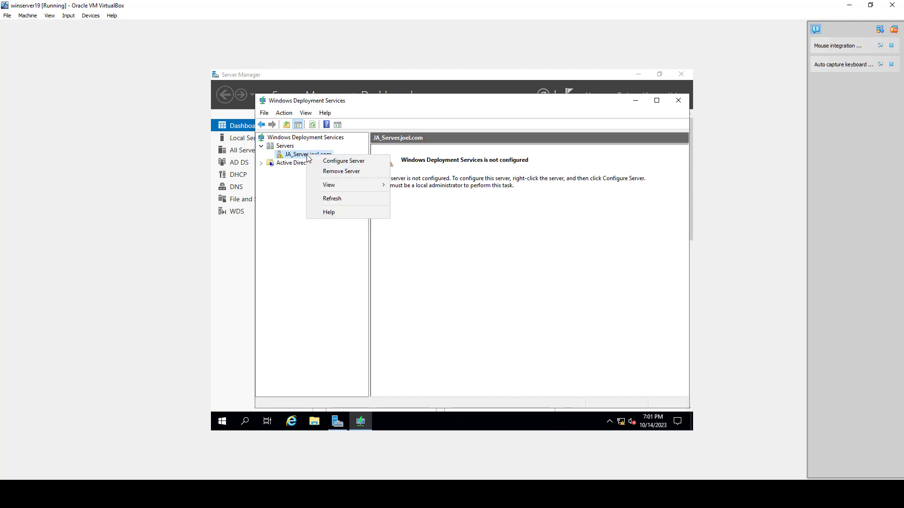
pyautogui.click(332, 163)
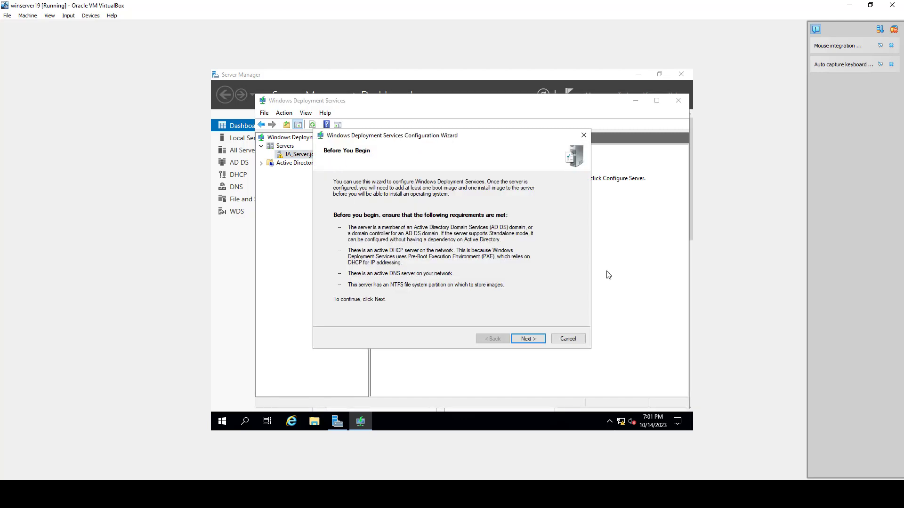
pyautogui.click(528, 339)
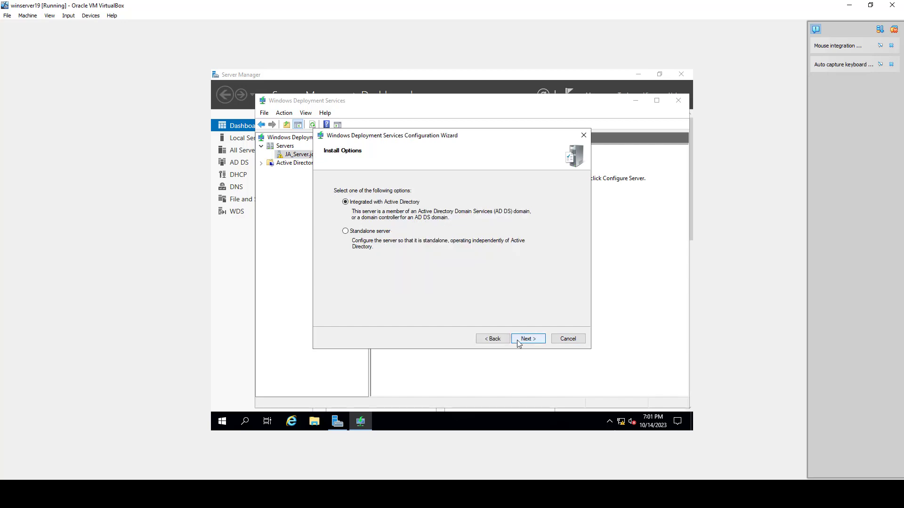
pyautogui.click(493, 339)
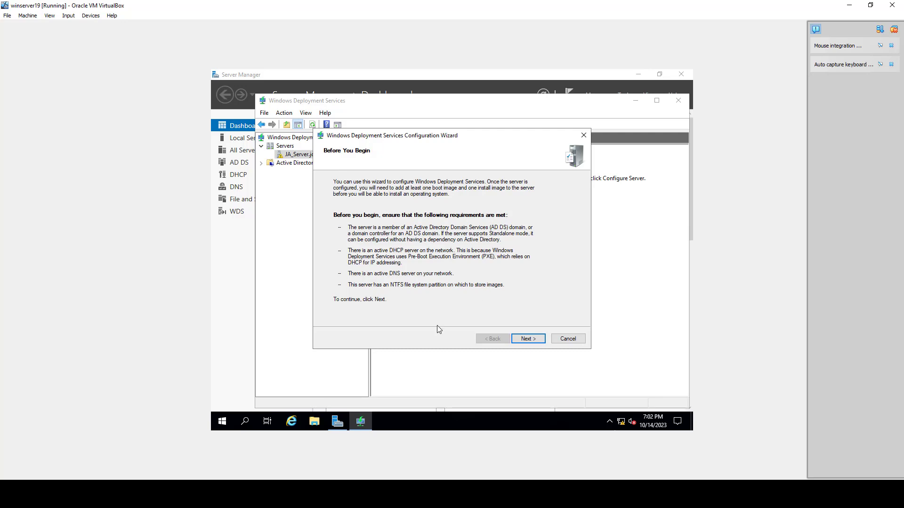
pyautogui.click(568, 340)
pyautogui.click(452, 265)
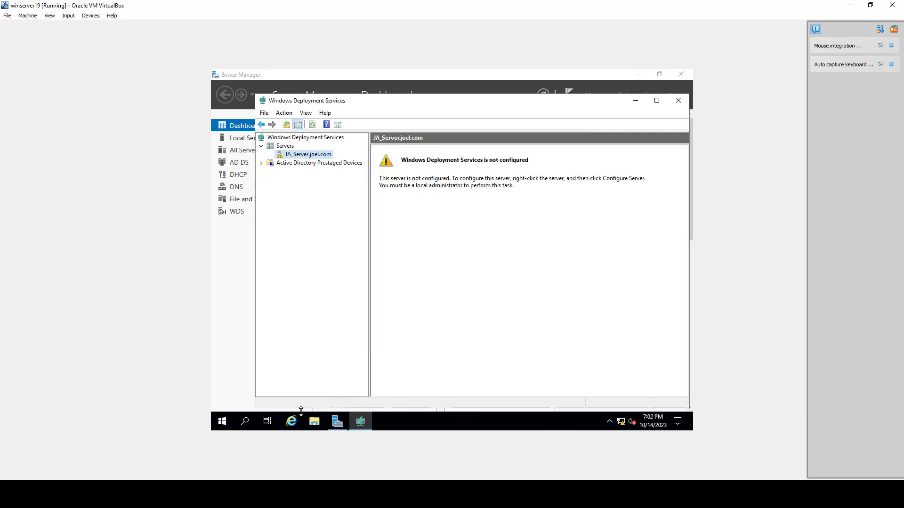
# Step: Examine the DNS records in the domain's forward lookup zone and the 192.168.0 reverse lookup zone in DNS Manager
pyautogui.moveTo(342, 427)
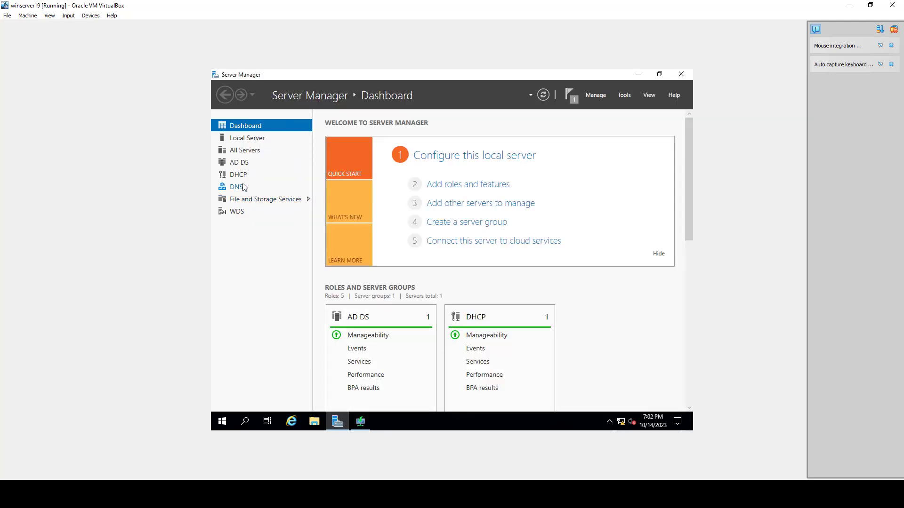
pyautogui.click(628, 94)
pyautogui.scroll(3, 627, 249)
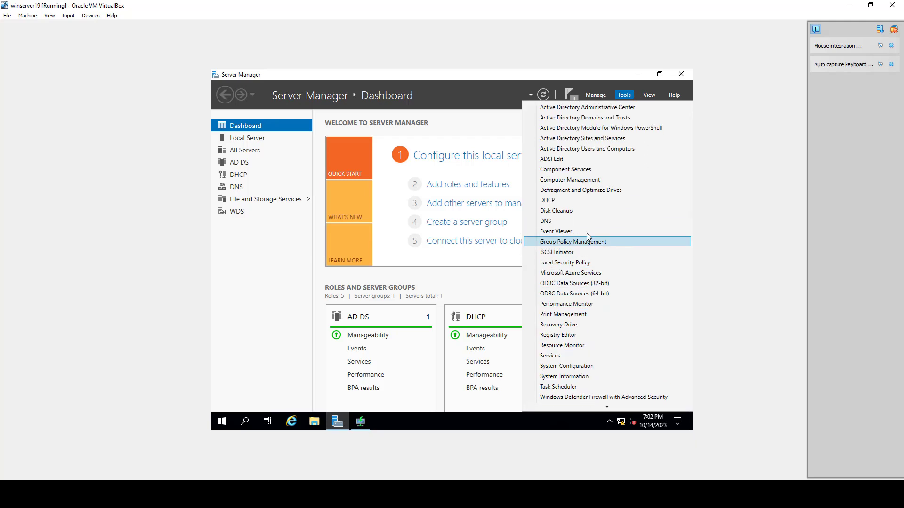
pyautogui.click(575, 224)
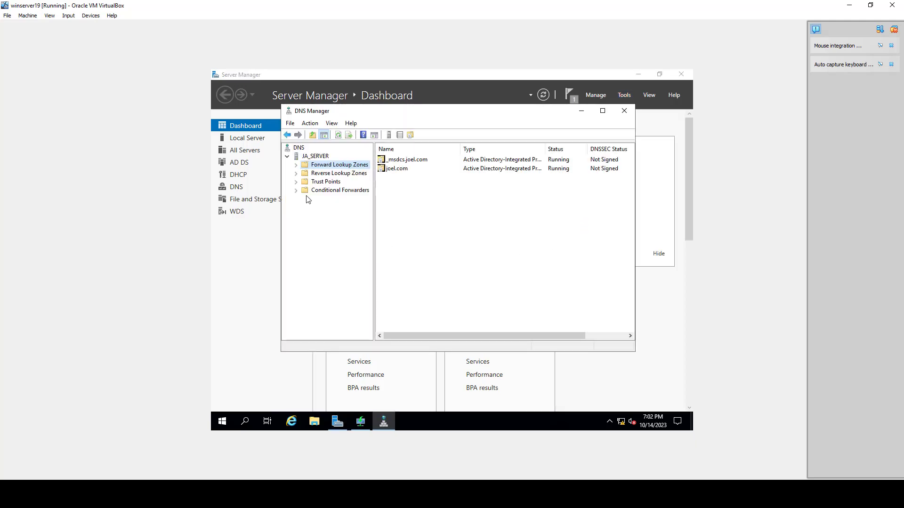
pyautogui.click(298, 165)
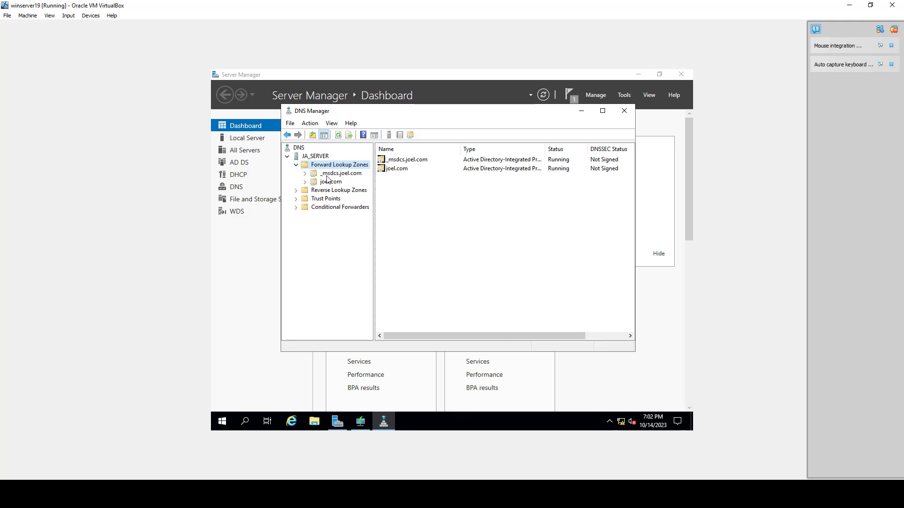
pyautogui.click(332, 182)
pyautogui.doubleClick(333, 182)
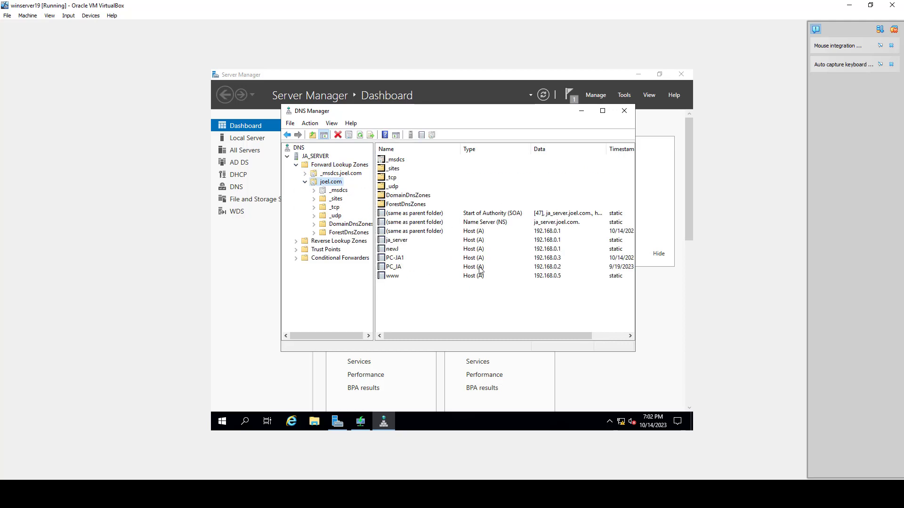
pyautogui.click(305, 183)
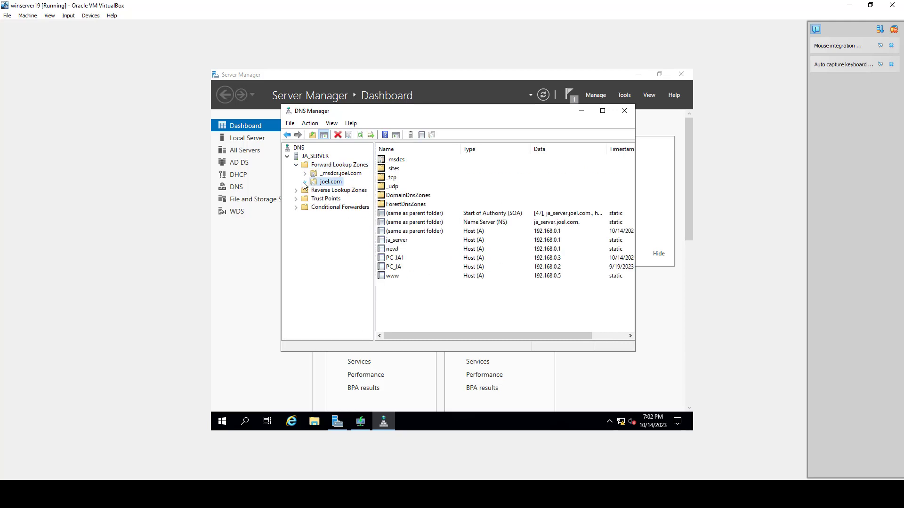
pyautogui.doubleClick(329, 190)
pyautogui.click(342, 198)
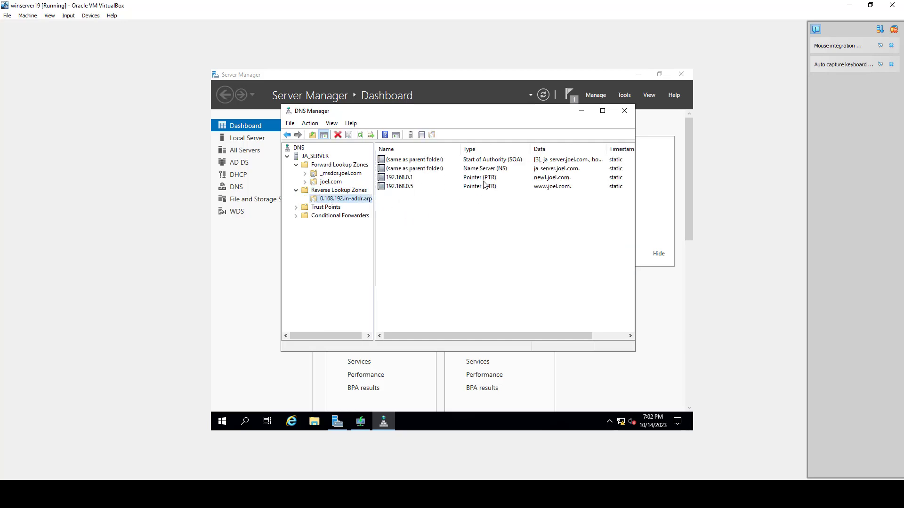
# Step: Check name resolution by launching nslookup for the JA_SERVER DNS server, and close both nslookup and DNS Manager
pyautogui.rightClick(319, 156)
pyautogui.click(364, 238)
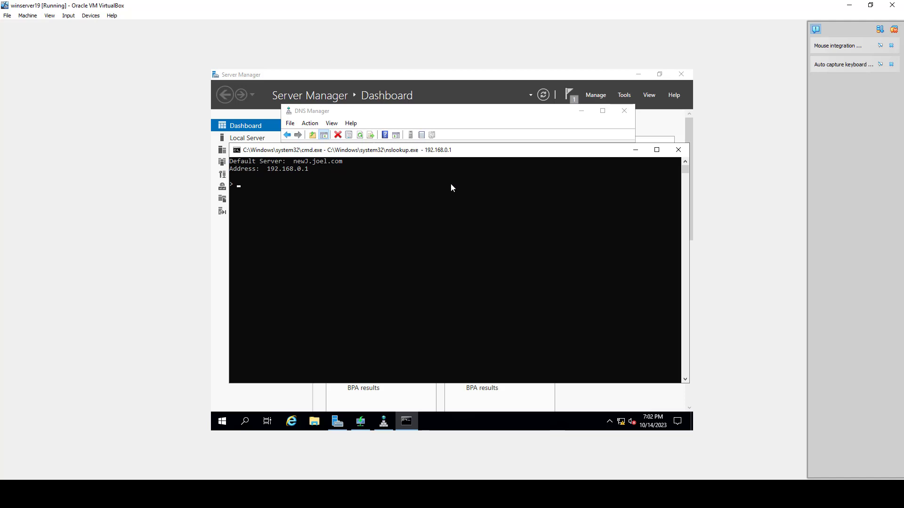
pyautogui.click(678, 150)
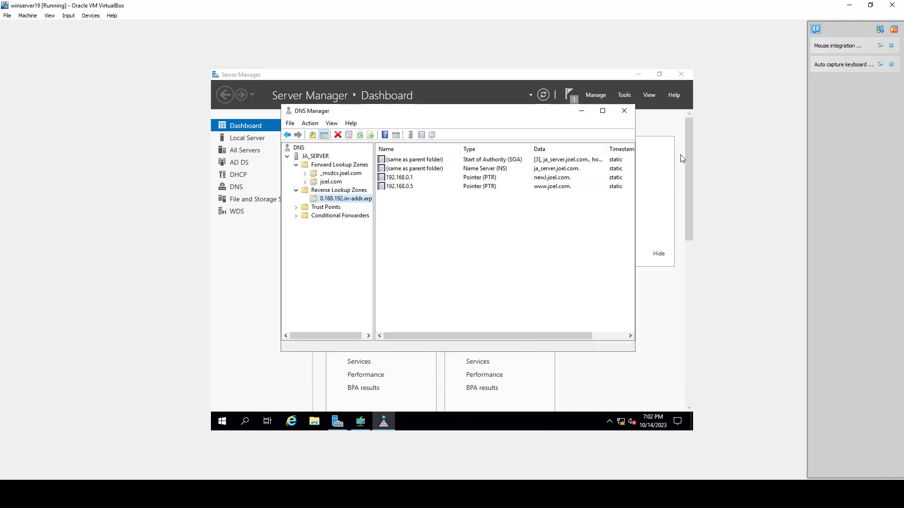
pyautogui.click(624, 110)
# Step: Examine the IPv4 server options and the address pool of scope_a in the DHCP console, and close the console
pyautogui.click(624, 95)
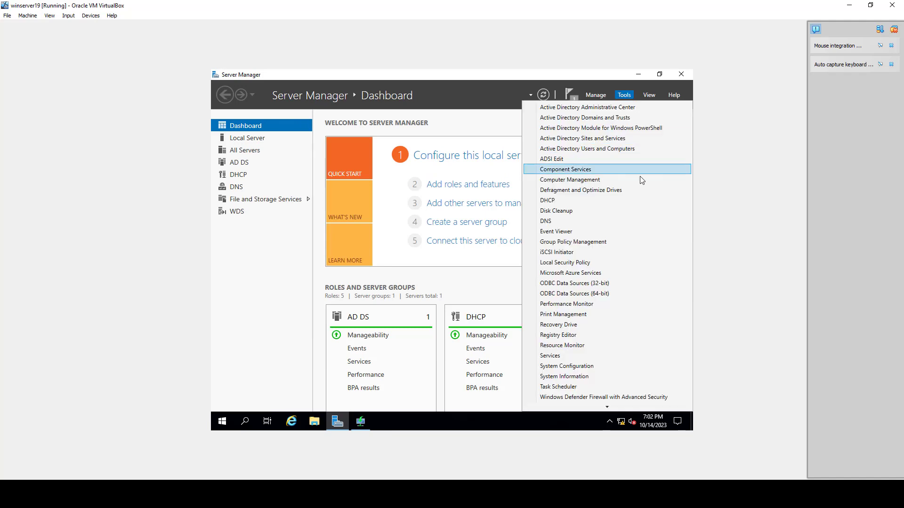
pyautogui.click(592, 199)
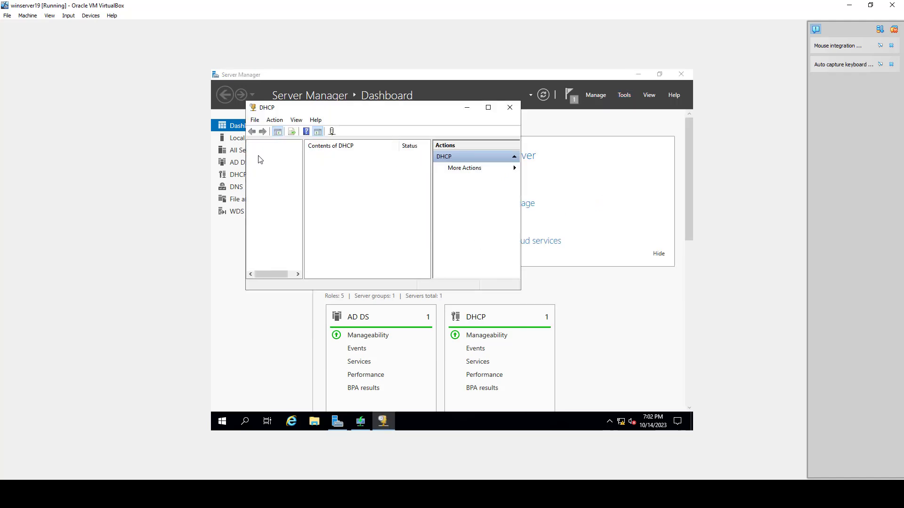
pyautogui.doubleClick(281, 161)
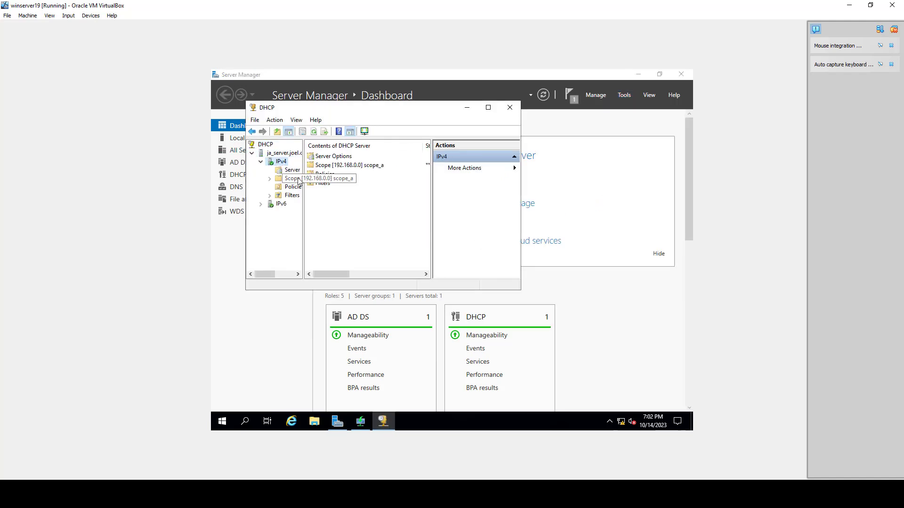
pyautogui.click(293, 171)
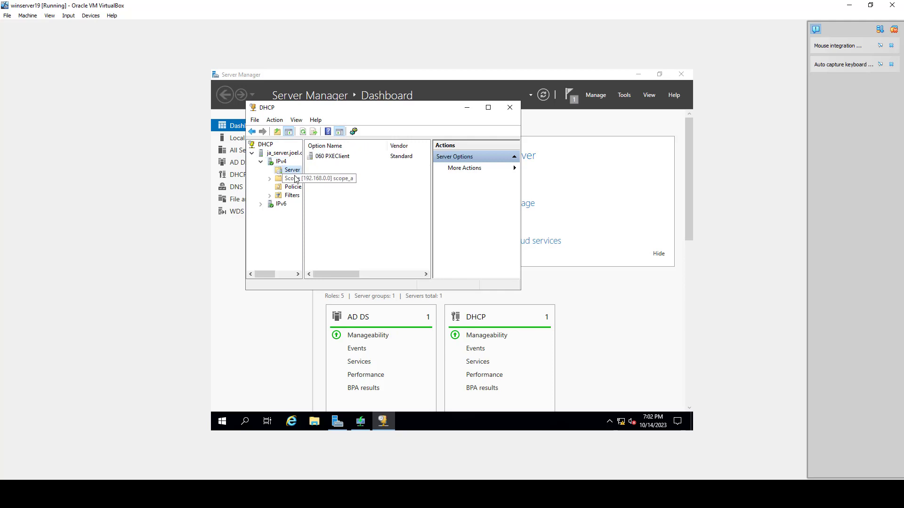
pyautogui.doubleClick(292, 178)
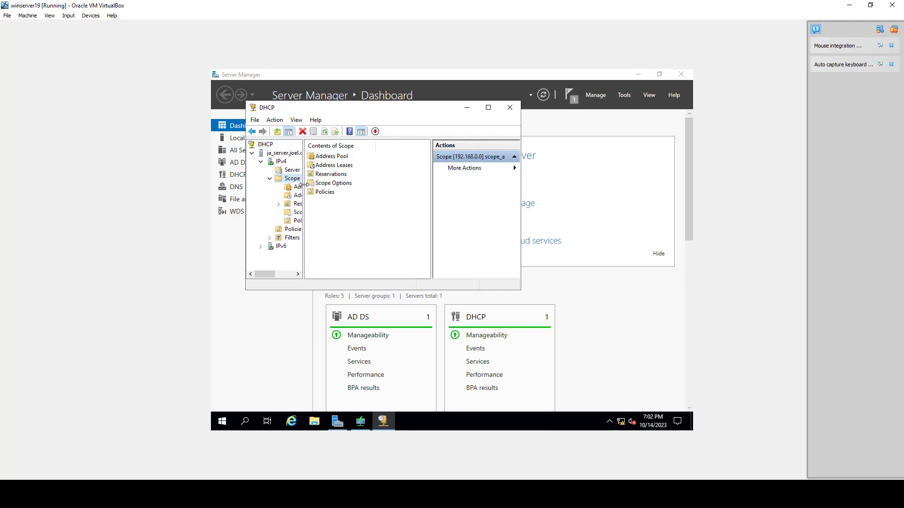
pyautogui.moveTo(304, 188); pyautogui.dragTo(333, 189)
pyautogui.click(307, 188)
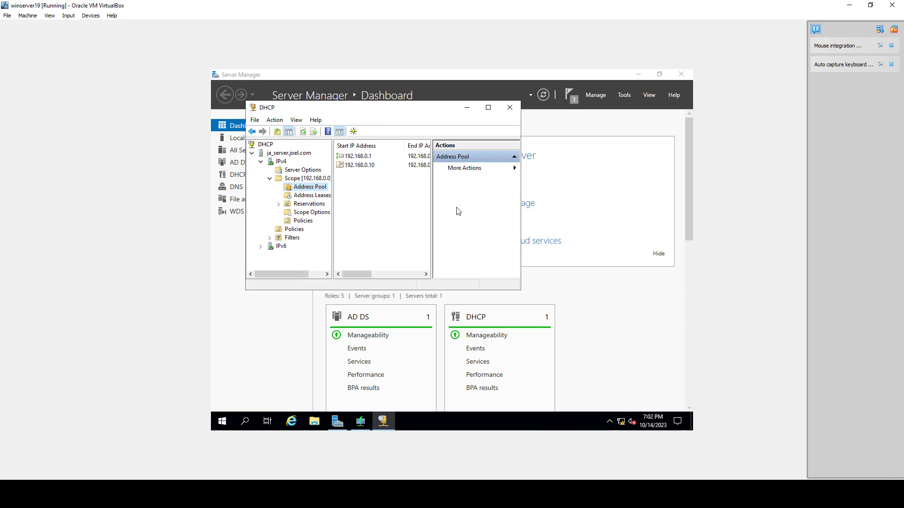
pyautogui.moveTo(432, 206); pyautogui.dragTo(473, 205)
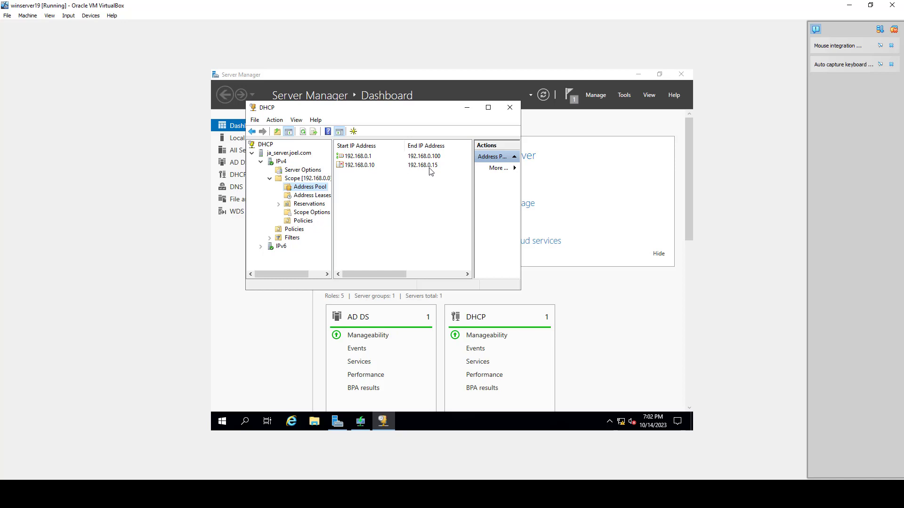
pyautogui.click(509, 108)
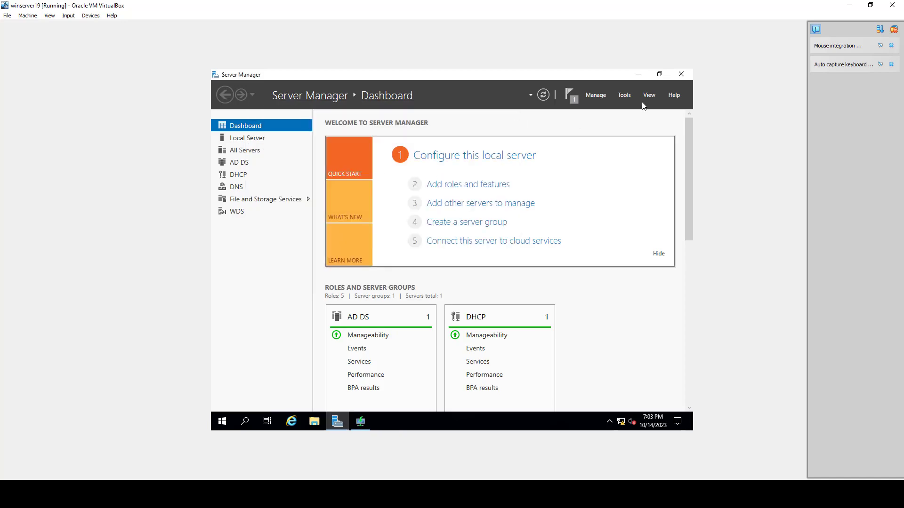
# Step: Open the Windows Deployment Services console from Server Manager and start the configuration wizard for the local server under Servers
pyautogui.click(624, 95)
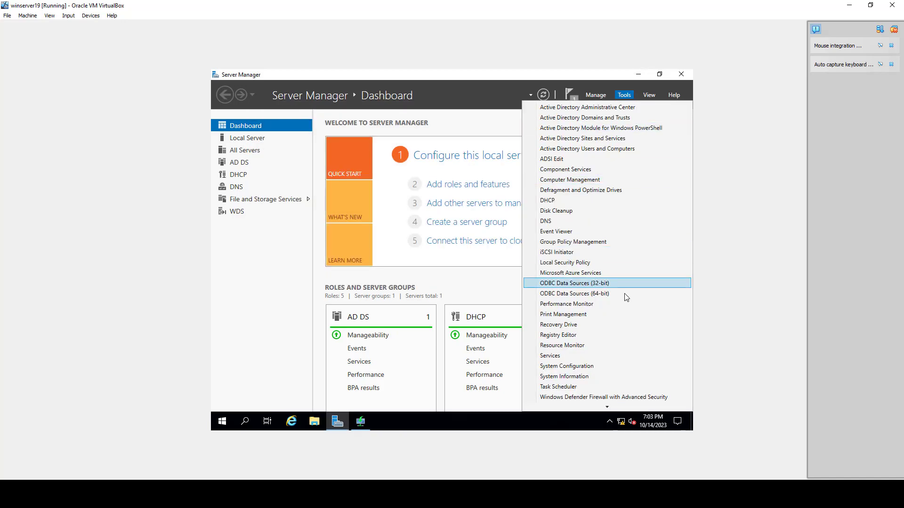
pyautogui.scroll(-2, 625, 294)
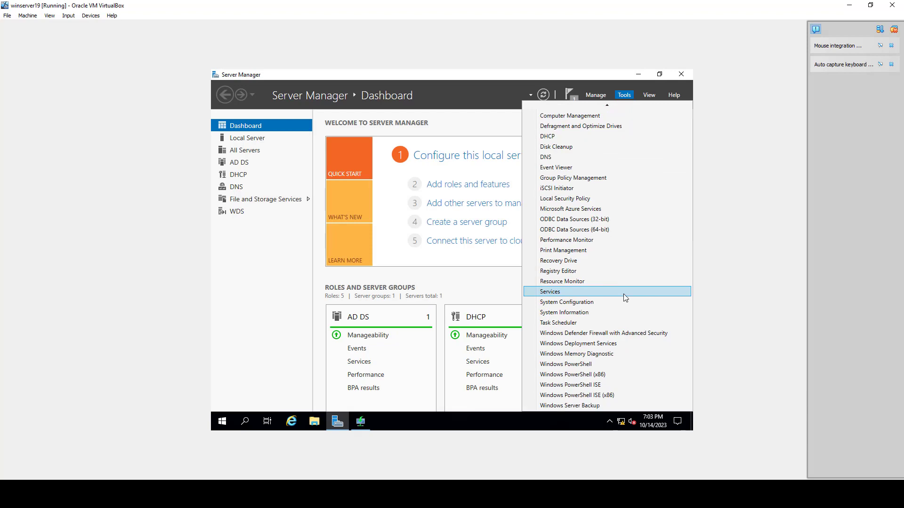
pyautogui.click(607, 343)
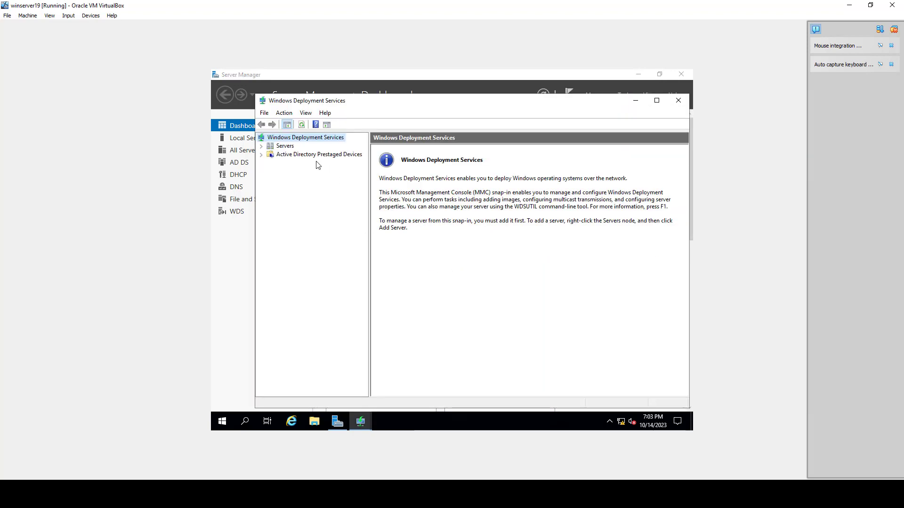
pyautogui.click(282, 146)
pyautogui.click(262, 147)
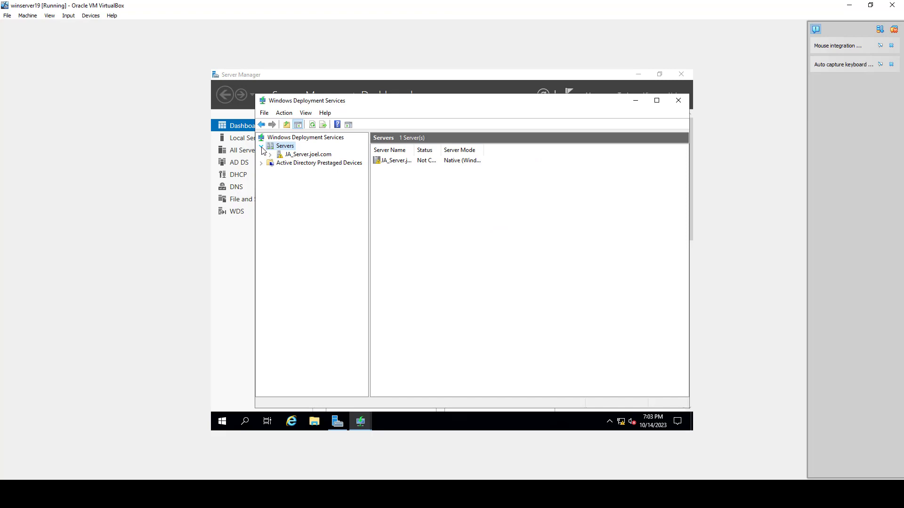
pyautogui.click(297, 156)
pyautogui.rightClick(295, 156)
pyautogui.click(315, 160)
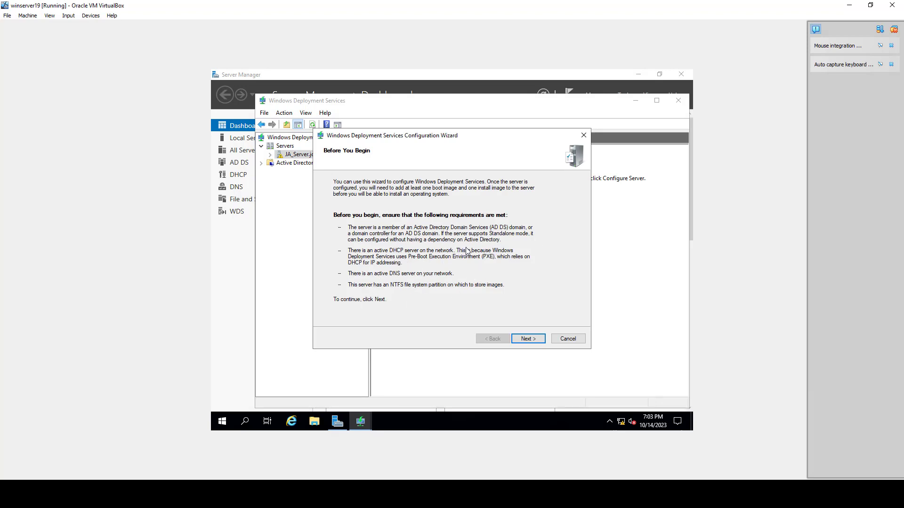
# Step: Accept integration with Active Directory and set the remote installation folder path to M:\RemoteInstall
pyautogui.click(535, 340)
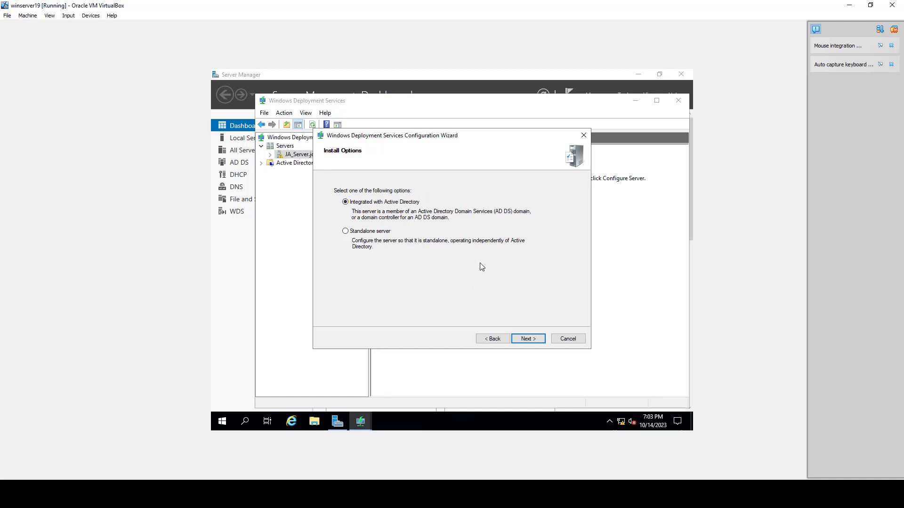
pyautogui.click(528, 340)
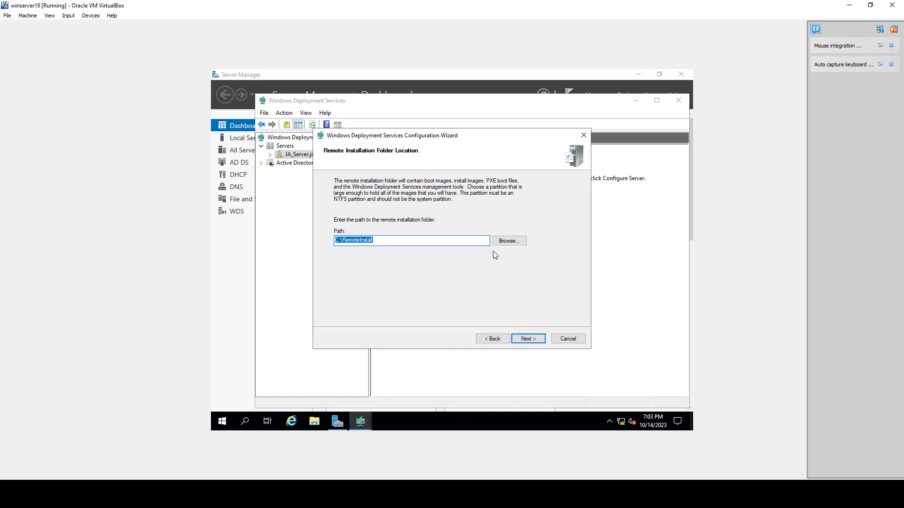
pyautogui.click(341, 241)
pyautogui.press('BackSpace')
pyautogui.press('BackSpace')
pyautogui.write('M:')
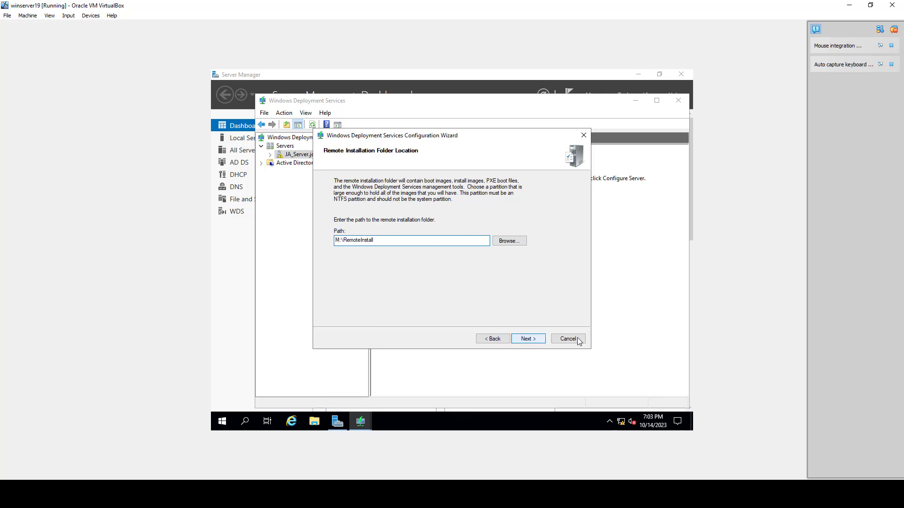
pyautogui.click(523, 339)
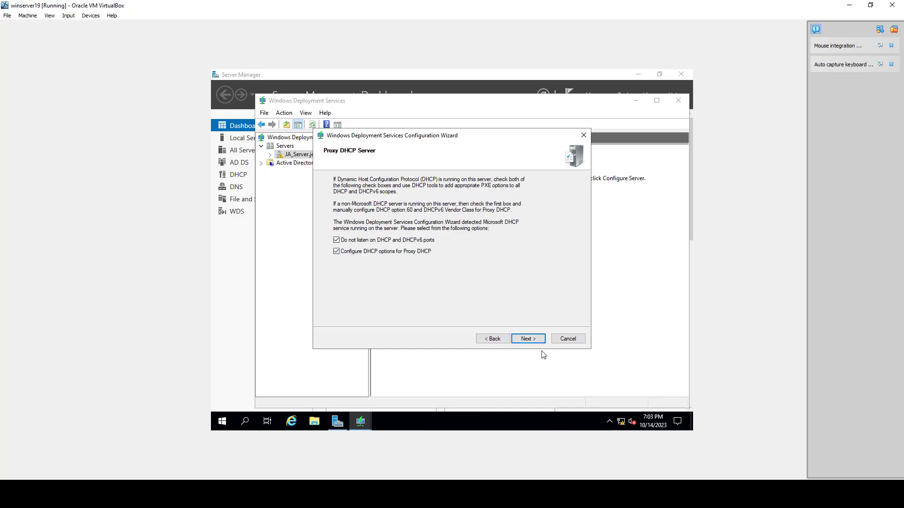
# Step: Accept both Proxy DHCP options, set the PXE server to respond to all client computers (known and unknown), and finish the configuration wizard
pyautogui.click(535, 340)
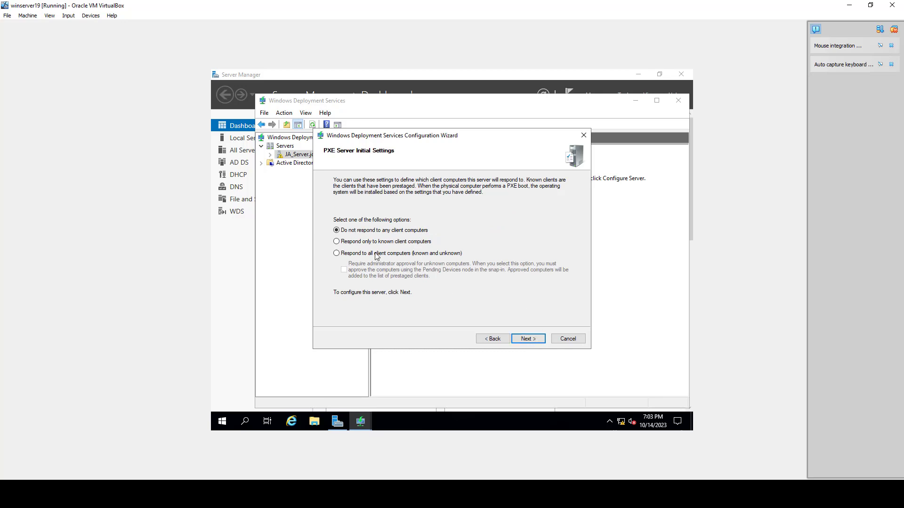
pyautogui.click(348, 256)
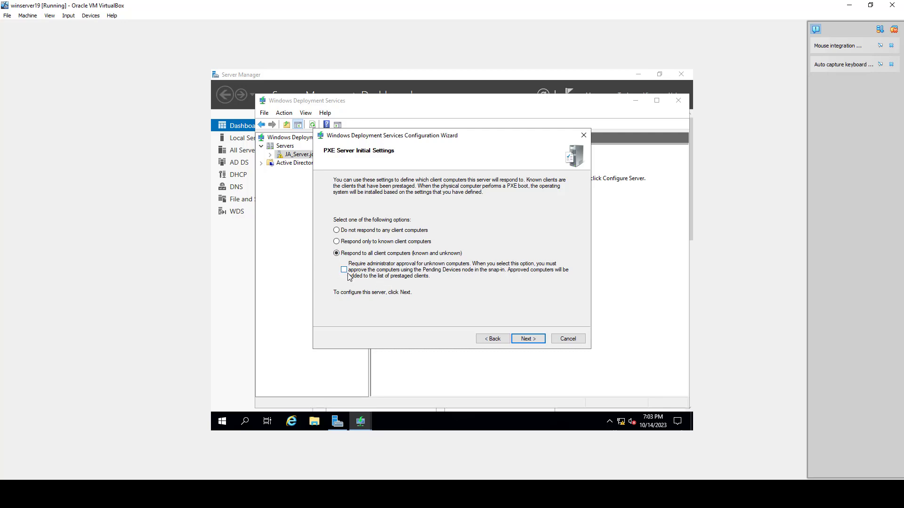
pyautogui.click(528, 339)
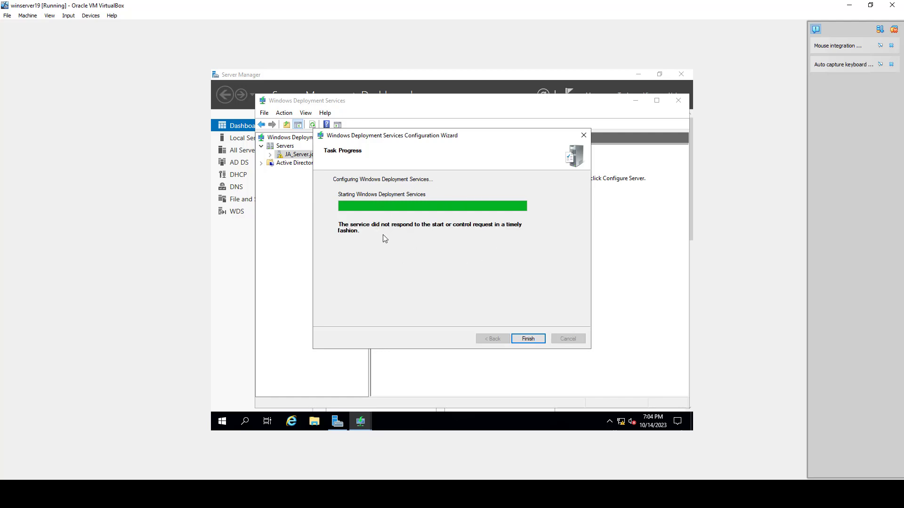
pyautogui.click(528, 339)
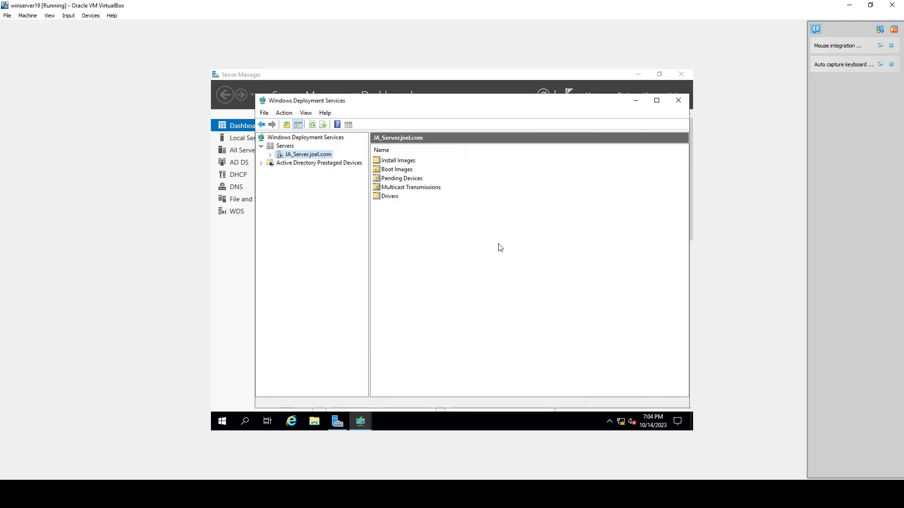
# Step: Start adding a boot image under the server's Boot Images and choose boot.wim from the sources folder of CD Drive (E:)
pyautogui.click(270, 154)
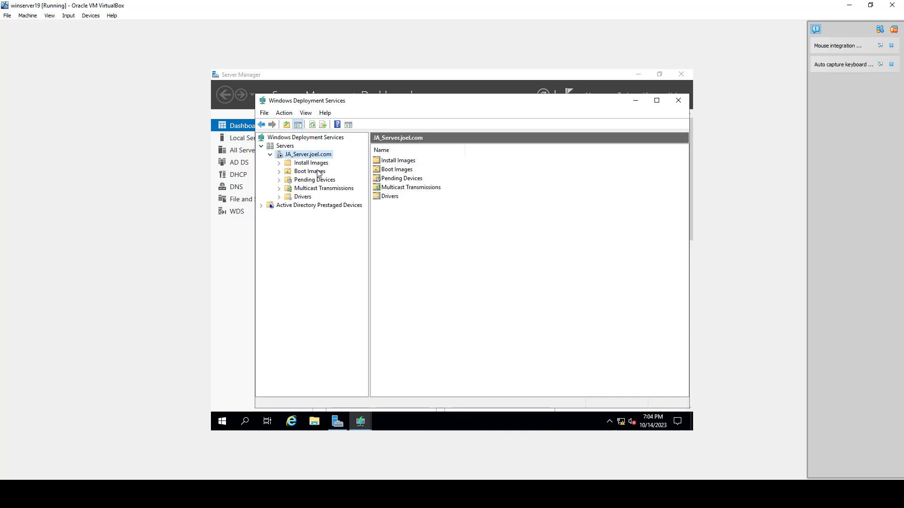
pyautogui.click(311, 172)
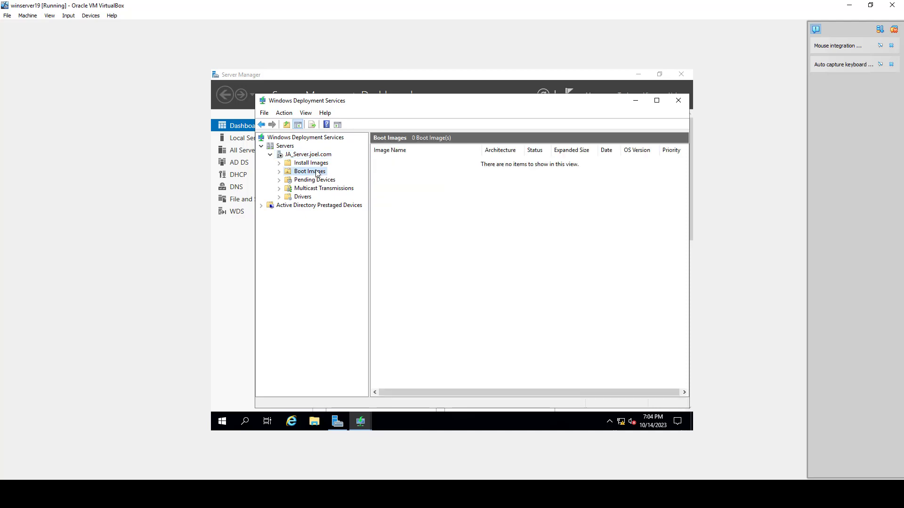
pyautogui.rightClick(317, 174)
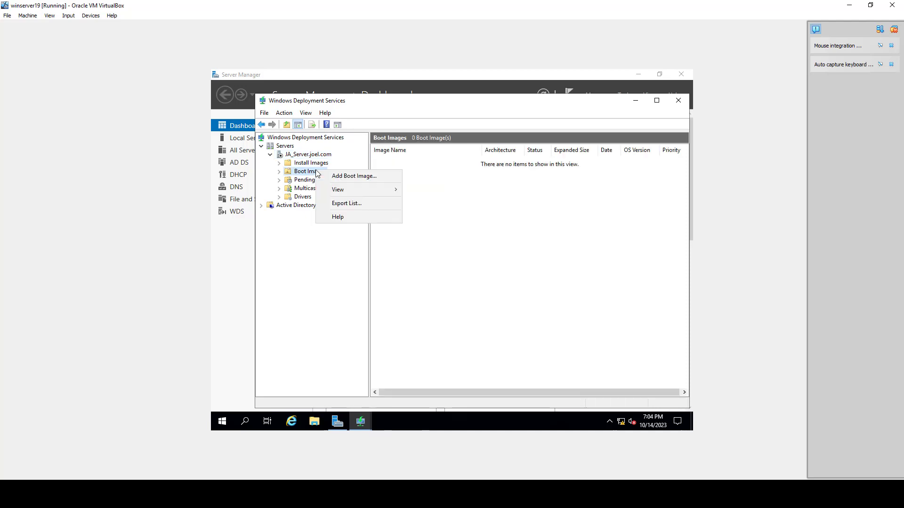
pyautogui.click(341, 177)
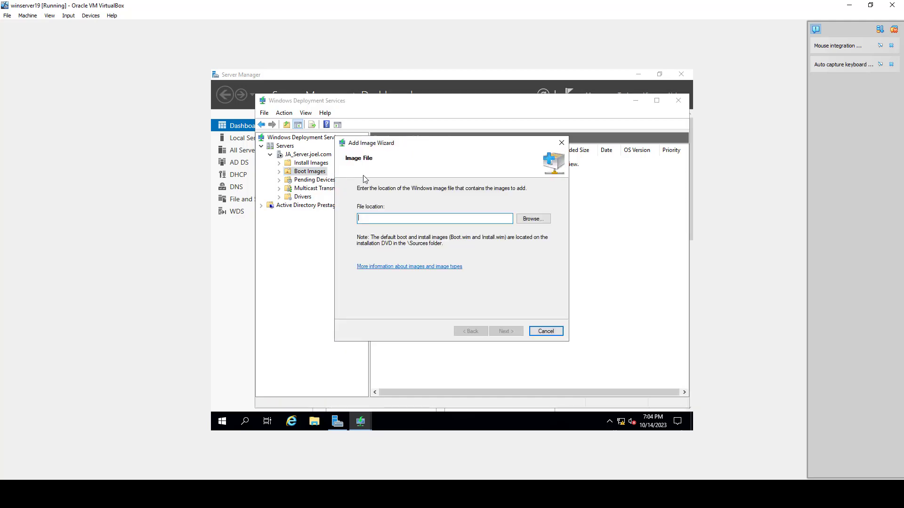
pyautogui.click(526, 222)
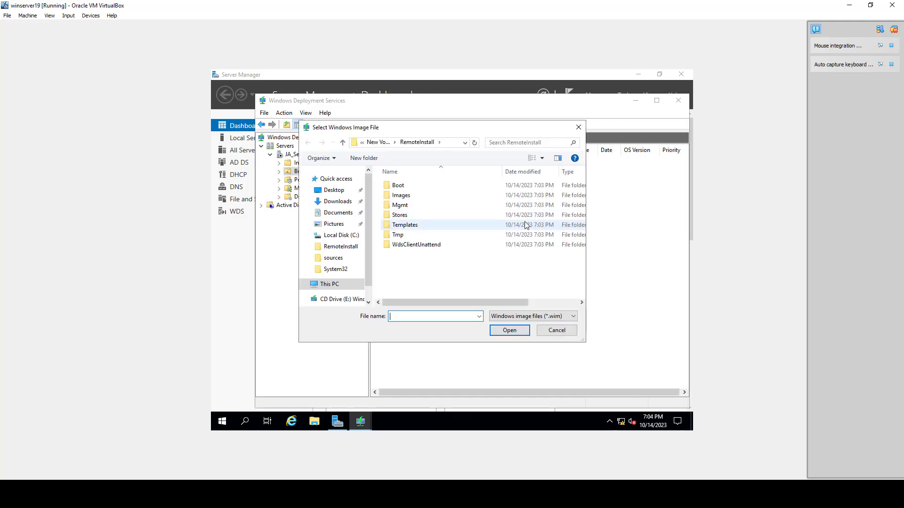
pyautogui.scroll(-1, 336, 297)
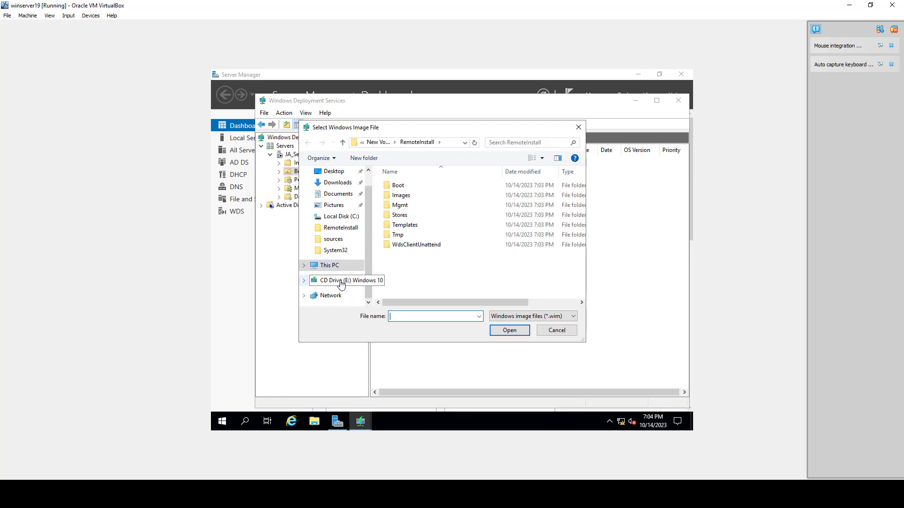
pyautogui.click(340, 281)
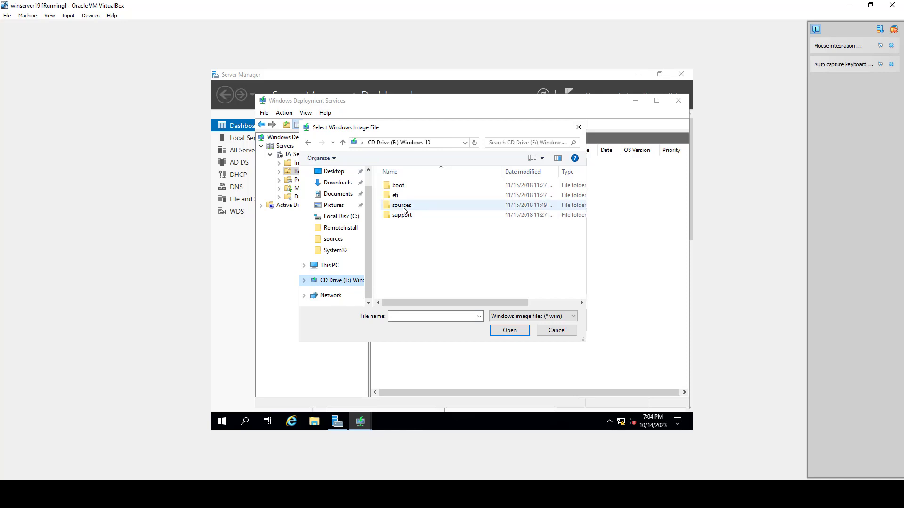
pyautogui.doubleClick(403, 208)
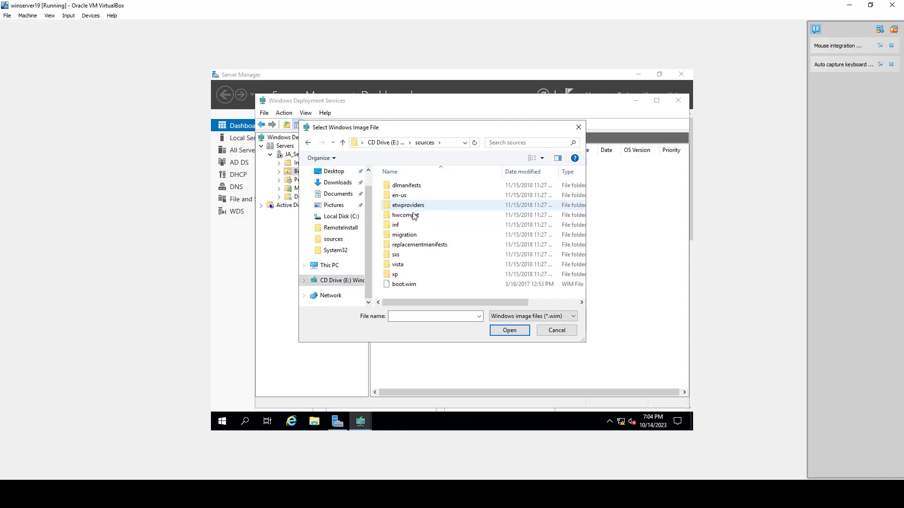
pyautogui.click(394, 285)
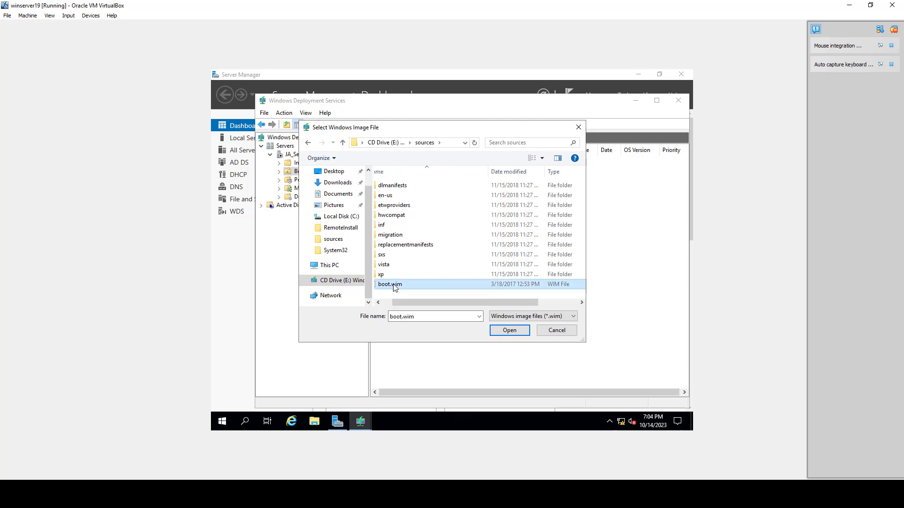
pyautogui.click(501, 335)
pyautogui.click(504, 331)
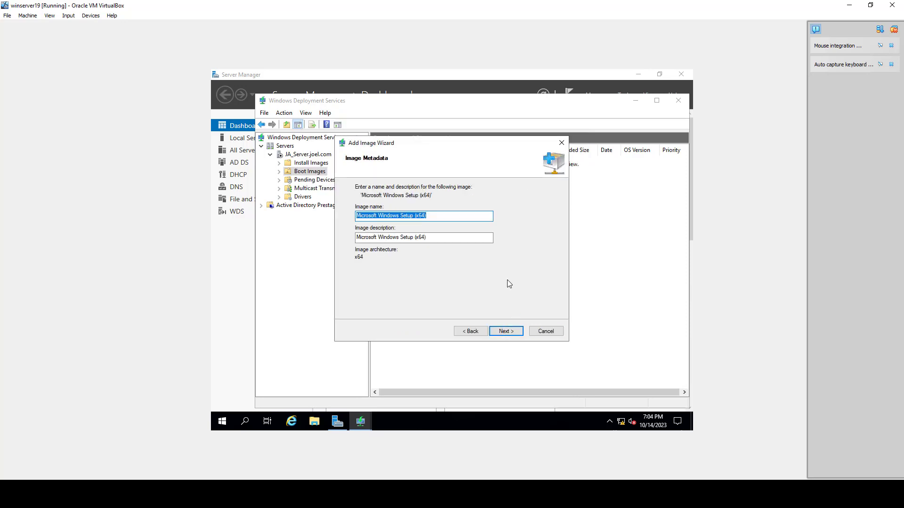
# Step: Set the boot image's name and description to "Microsoft Windows 10 Pro Setup (x64)" and add the image to the server
pyautogui.click(399, 238)
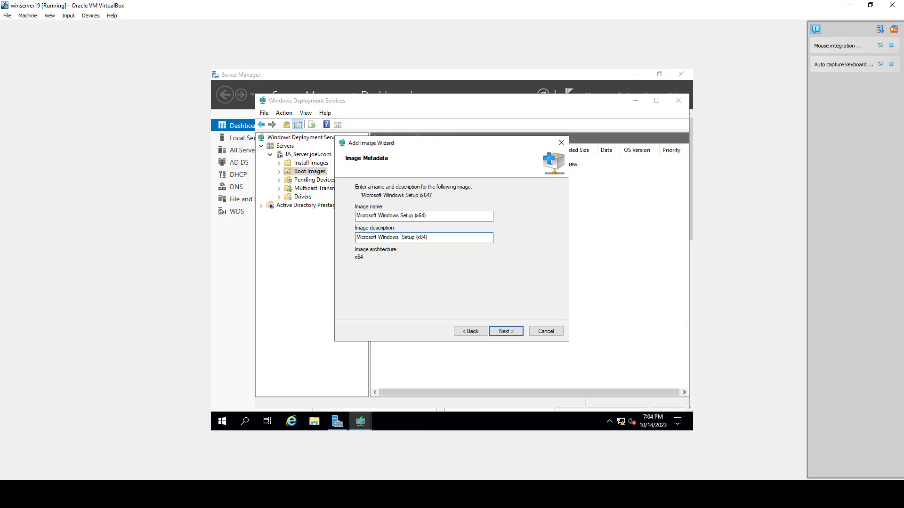
pyautogui.write('10 Pro')
pyautogui.click(400, 217)
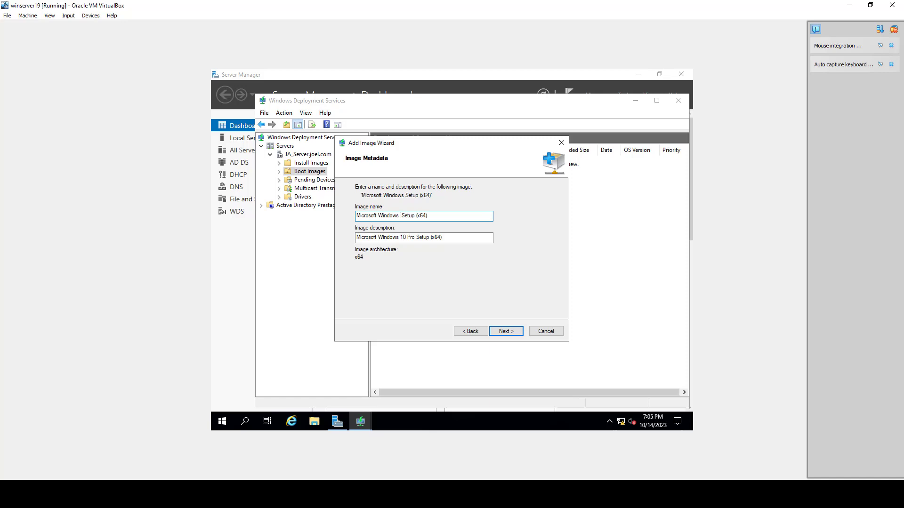
pyautogui.write('10 Pro')
pyautogui.click(514, 332)
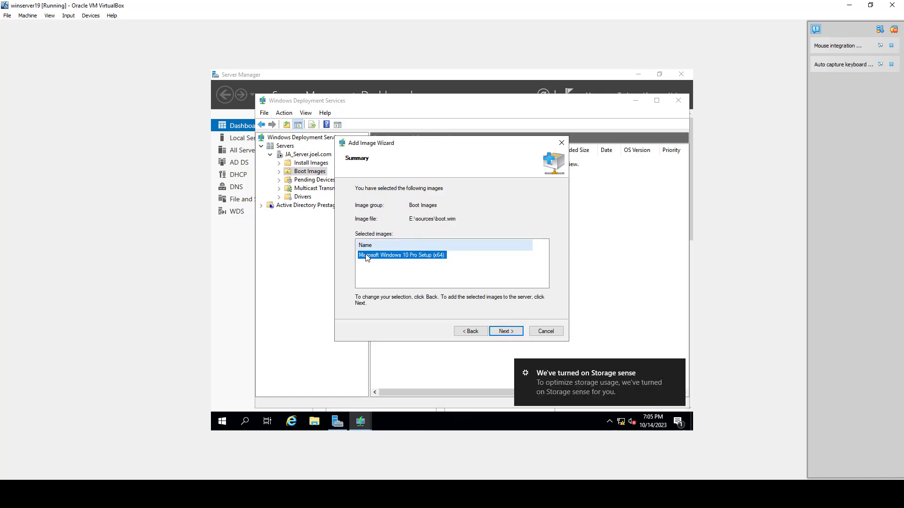
pyautogui.click(506, 332)
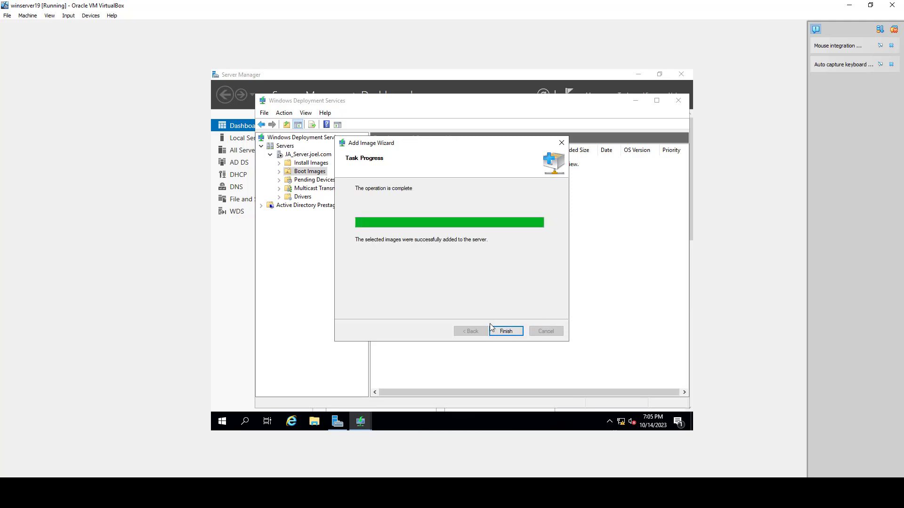
pyautogui.click(504, 332)
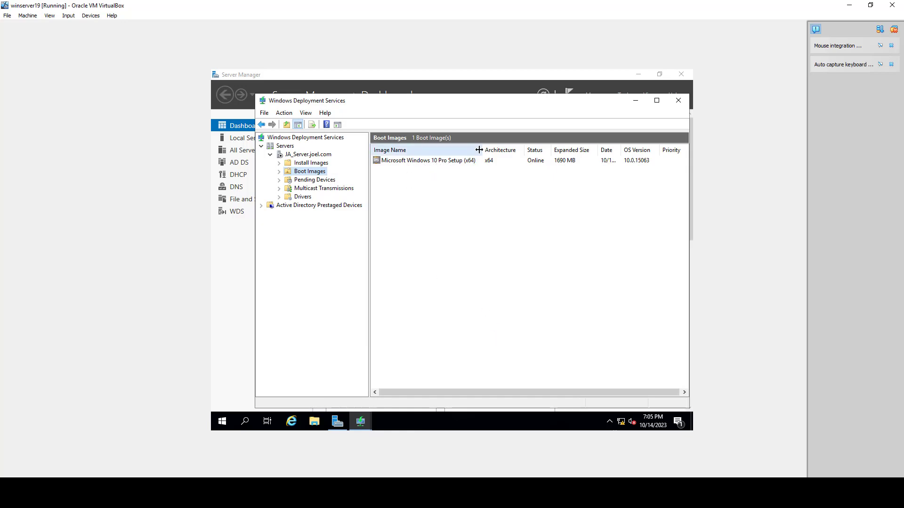
# Step: Start adding an install image under Install Images and create an image group named CleintOS for it
pyautogui.moveTo(482, 150)
pyautogui.mouseDown()
pyautogui.moveTo(538, 152)
pyautogui.moveTo(480, 150)
pyautogui.mouseUp()
pyautogui.click(310, 163)
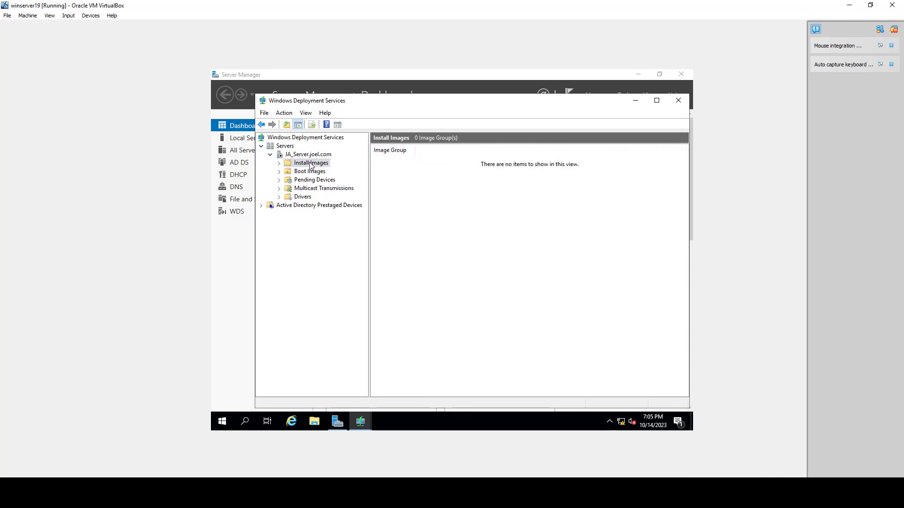
pyautogui.rightClick(311, 165)
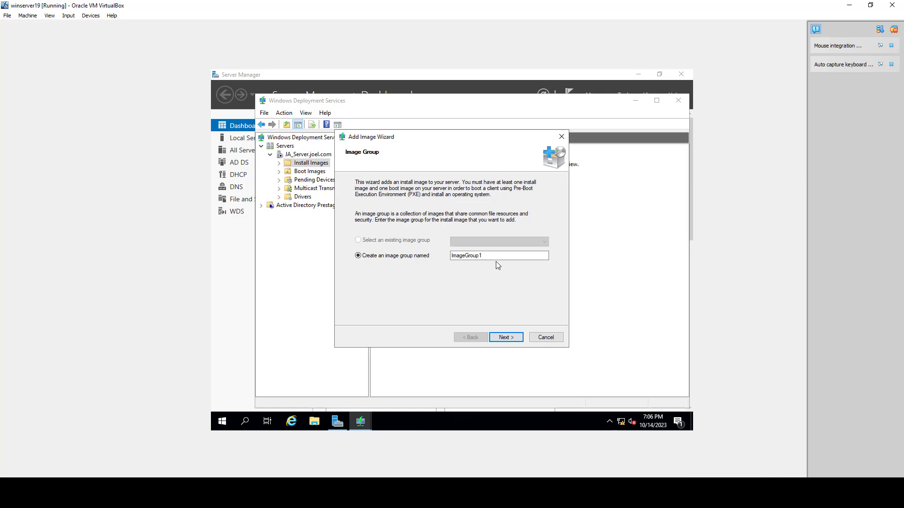
pyautogui.moveTo(494, 257); pyautogui.dragTo(430, 255)
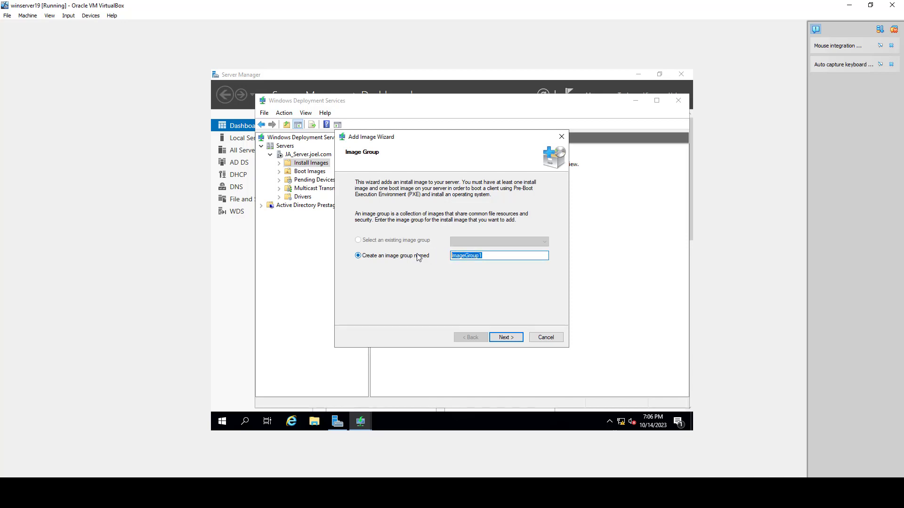
pyautogui.write('CleintOS')
pyautogui.click(509, 336)
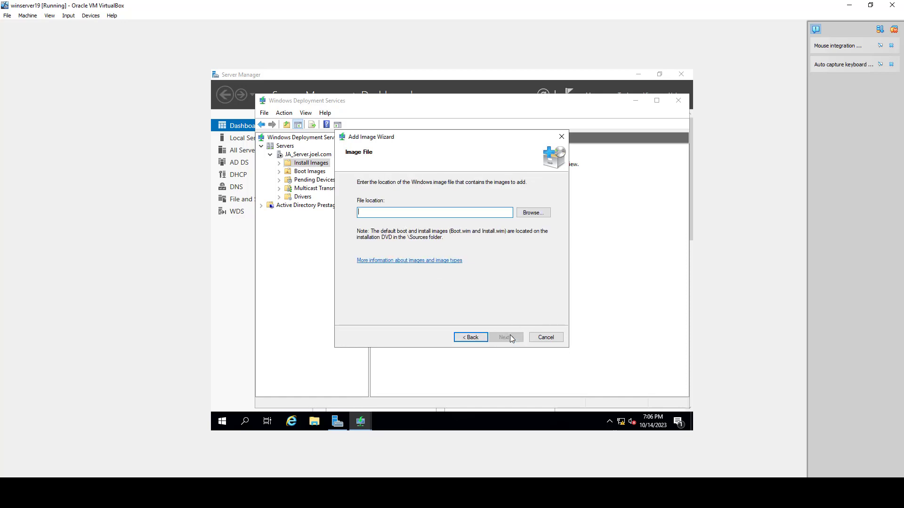
# Step: Choose install.wim from the root of Local Disk (C:) as the install image file
pyautogui.click(530, 215)
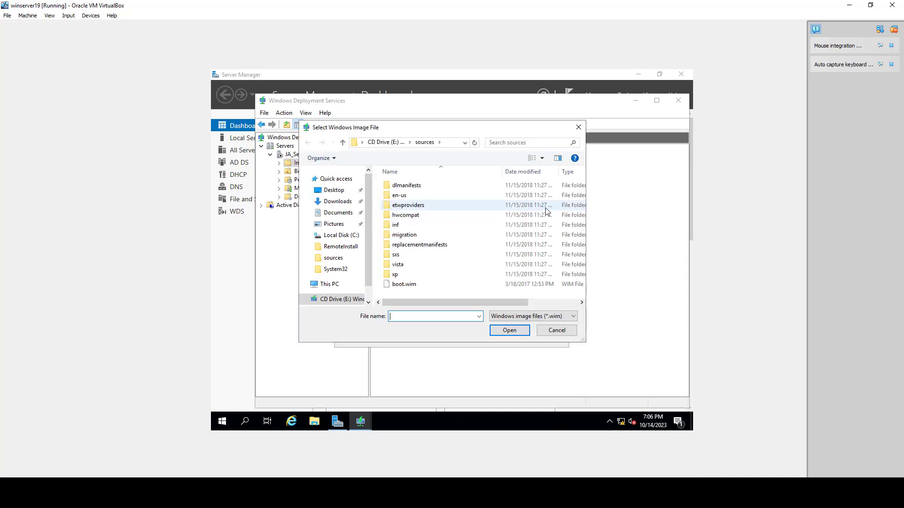
pyautogui.click(329, 284)
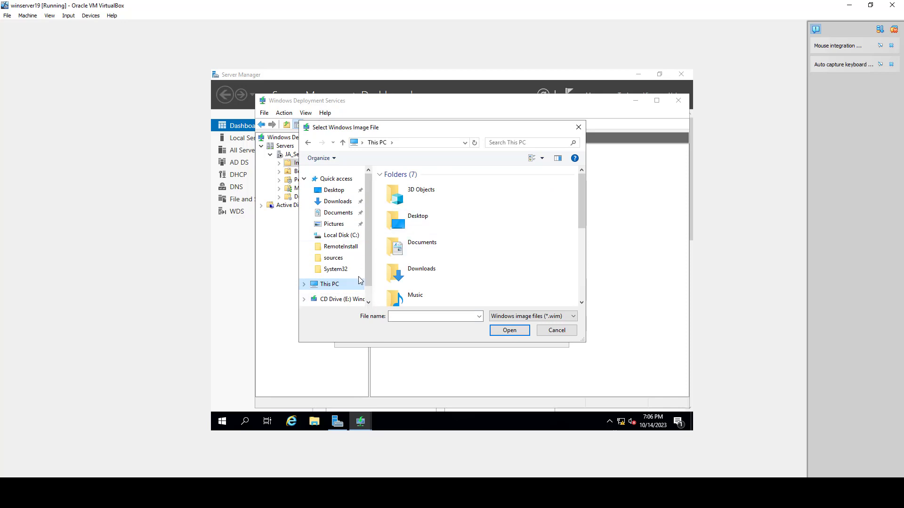
pyautogui.scroll(-3, 443, 270)
pyautogui.doubleClick(416, 213)
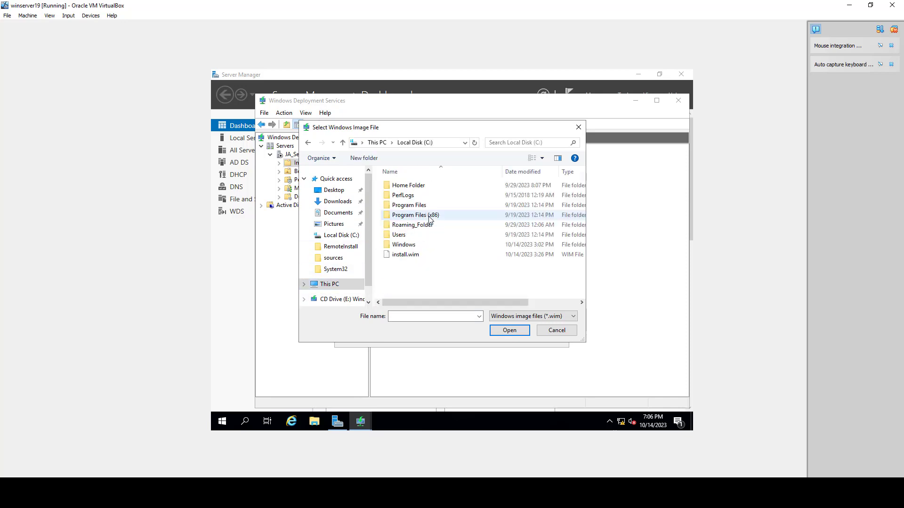
pyautogui.click(450, 254)
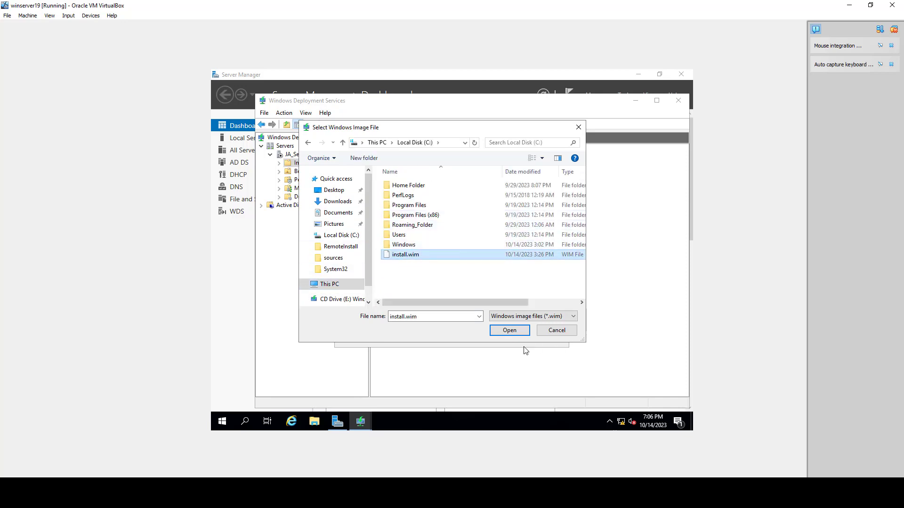
pyautogui.click(510, 330)
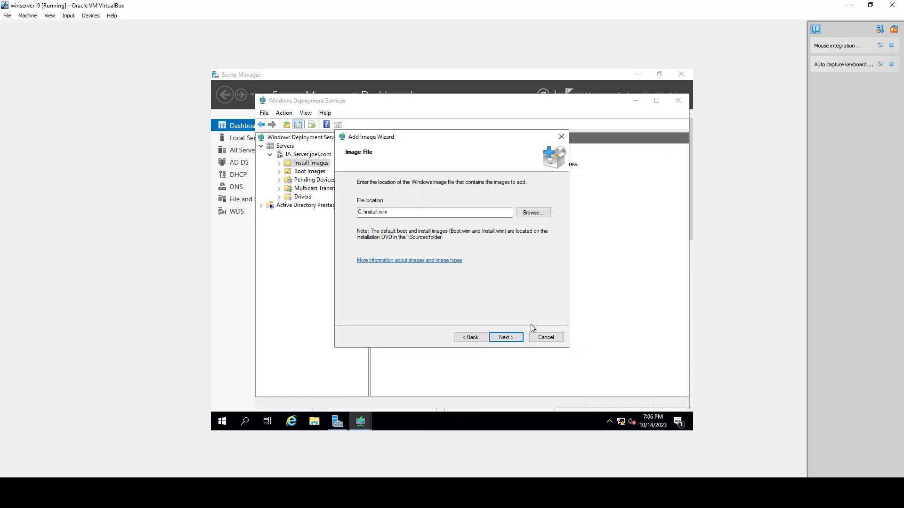
pyautogui.click(504, 338)
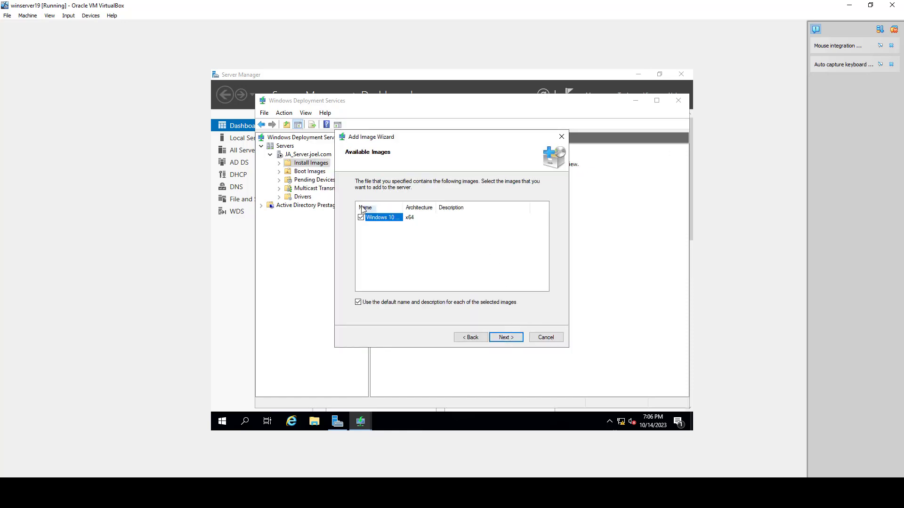
# Step: Add the Windows 10 Pro image to the server with its default name and description, and finish the wizard
pyautogui.moveTo(403, 203); pyautogui.dragTo(430, 201)
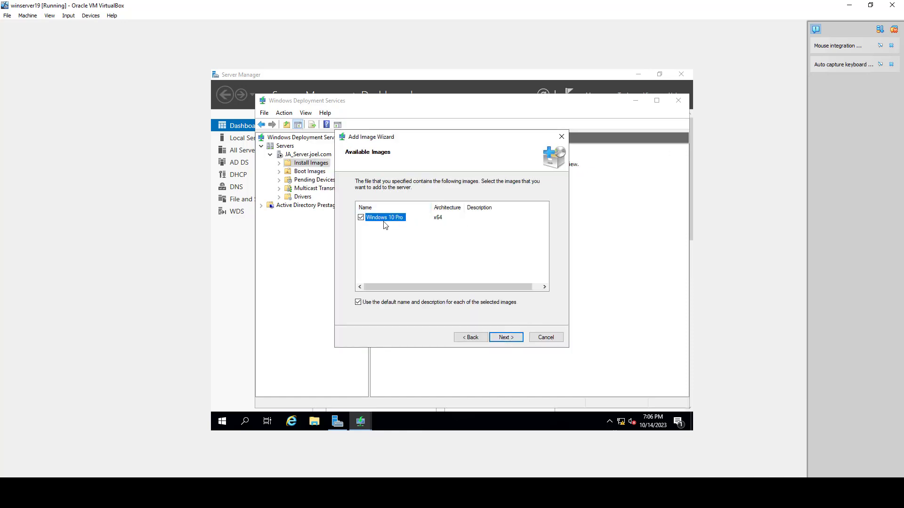
pyautogui.click(511, 340)
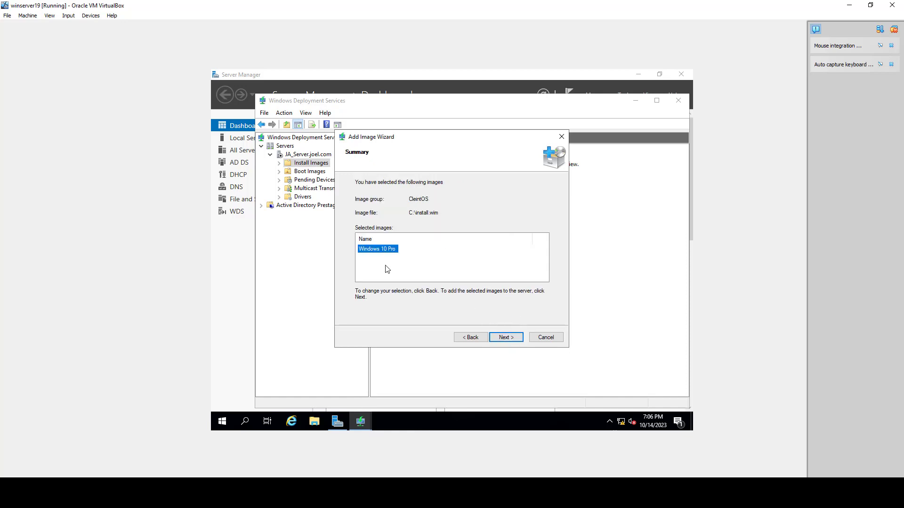
pyautogui.click(515, 339)
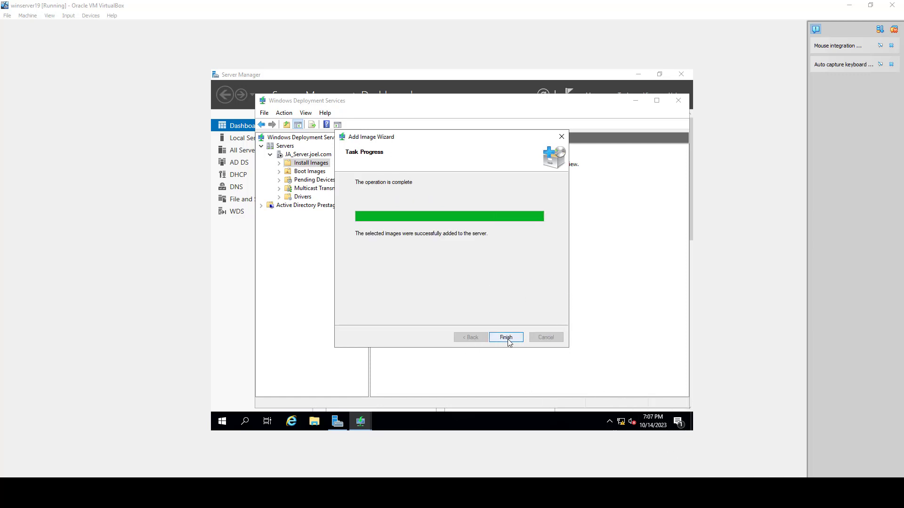
pyautogui.click(506, 338)
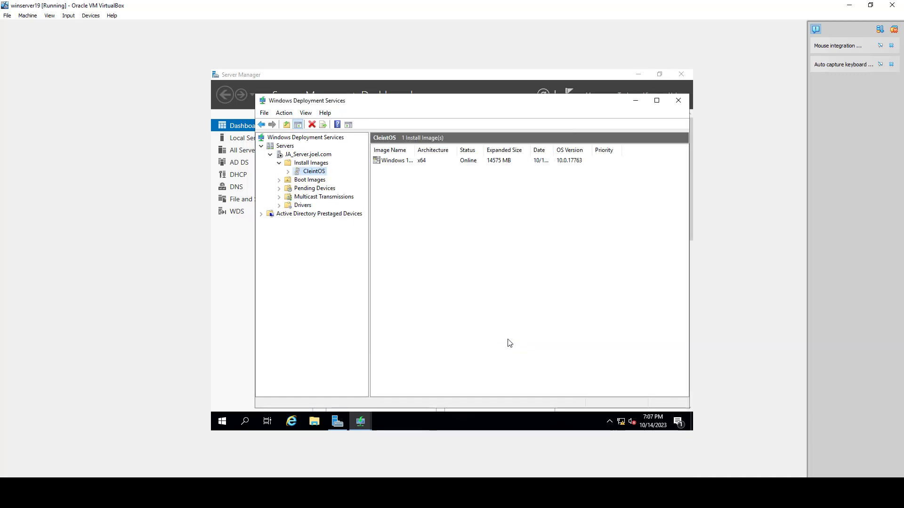
pyautogui.moveTo(413, 150); pyautogui.dragTo(466, 150)
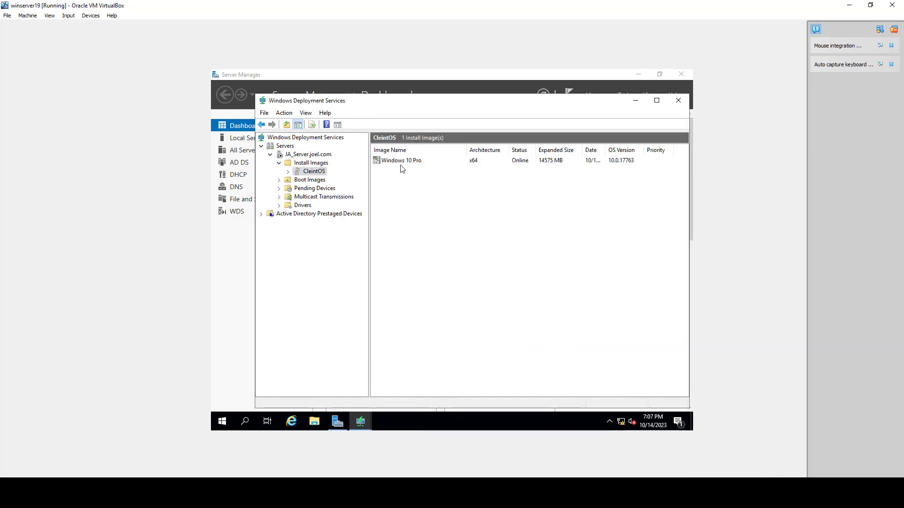
pyautogui.rightClick(314, 174)
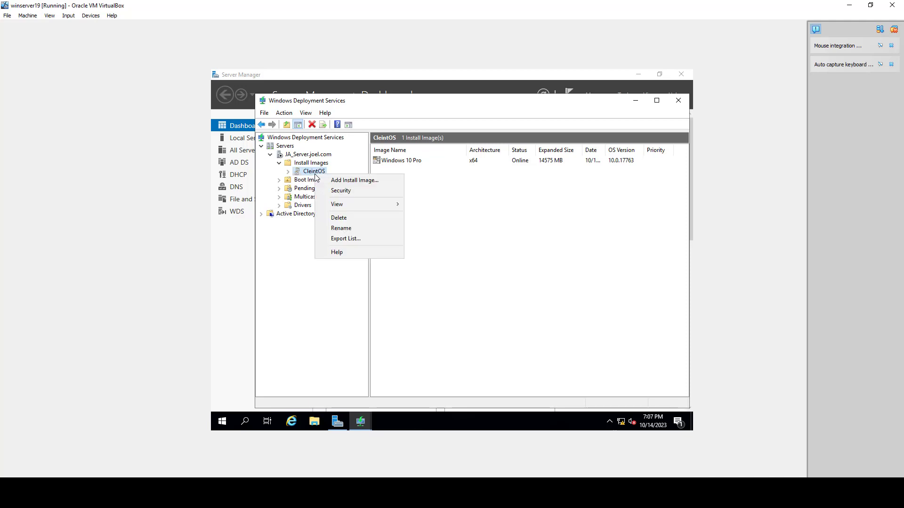
pyautogui.click(335, 239)
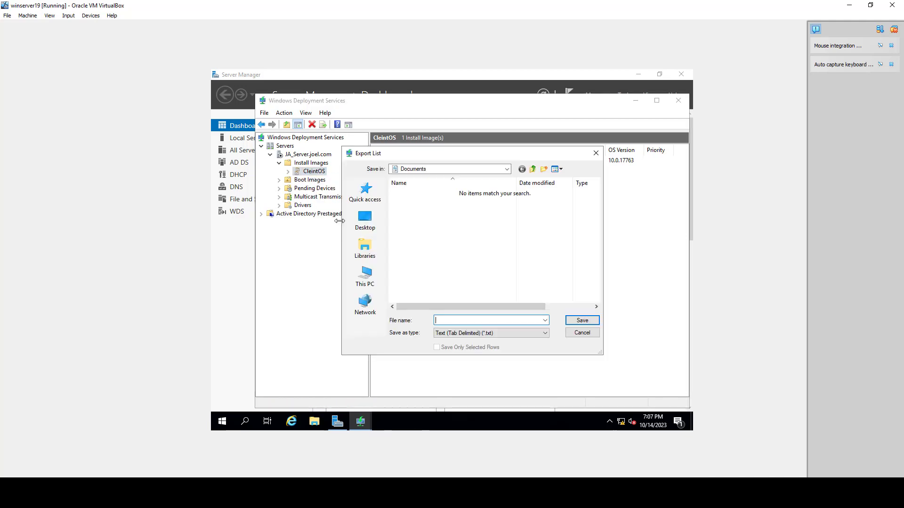
pyautogui.click(595, 153)
# Step: Rename the CleintOS image group under Install Images to ClientOS
pyautogui.rightClick(309, 173)
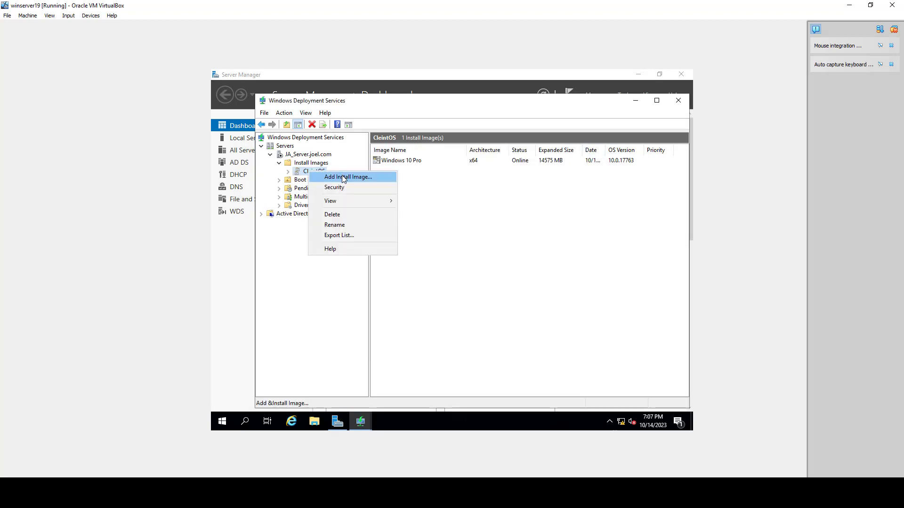
pyautogui.click(338, 225)
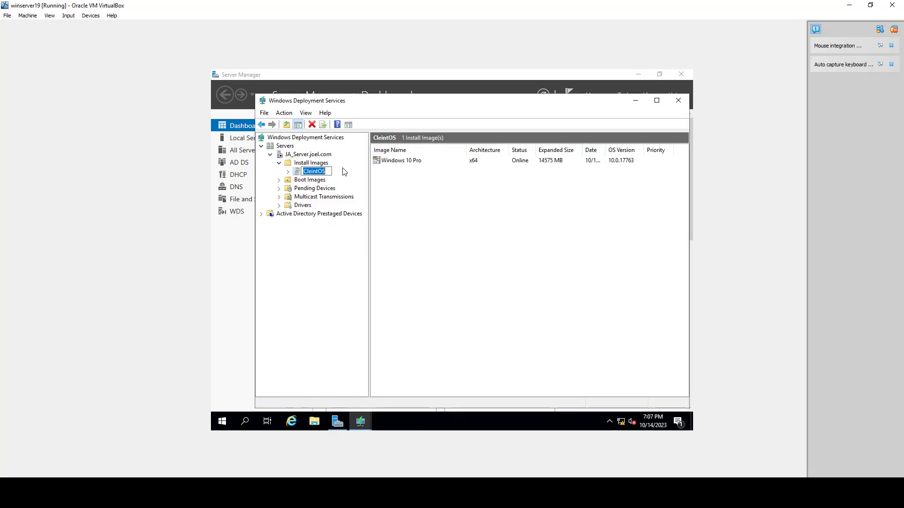
pyautogui.click(313, 173)
pyautogui.press('BackSpace')
pyautogui.write('e')
pyautogui.press('Return')
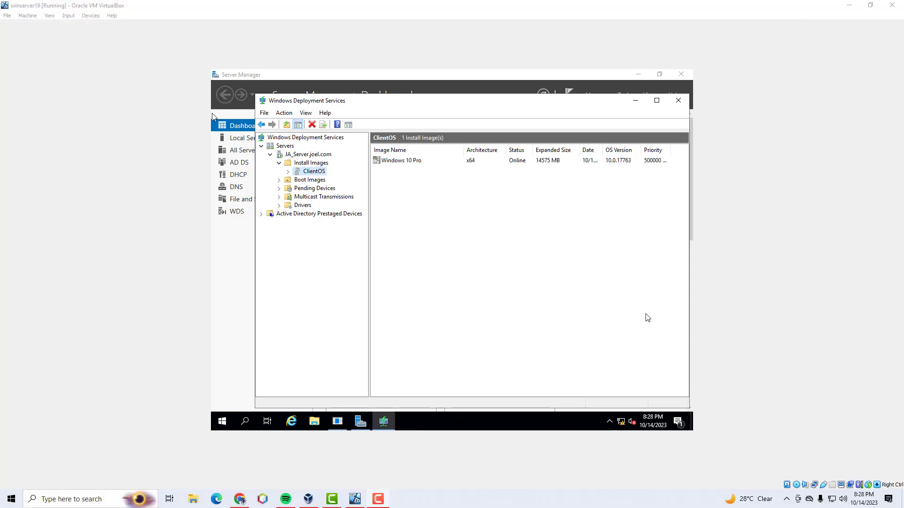